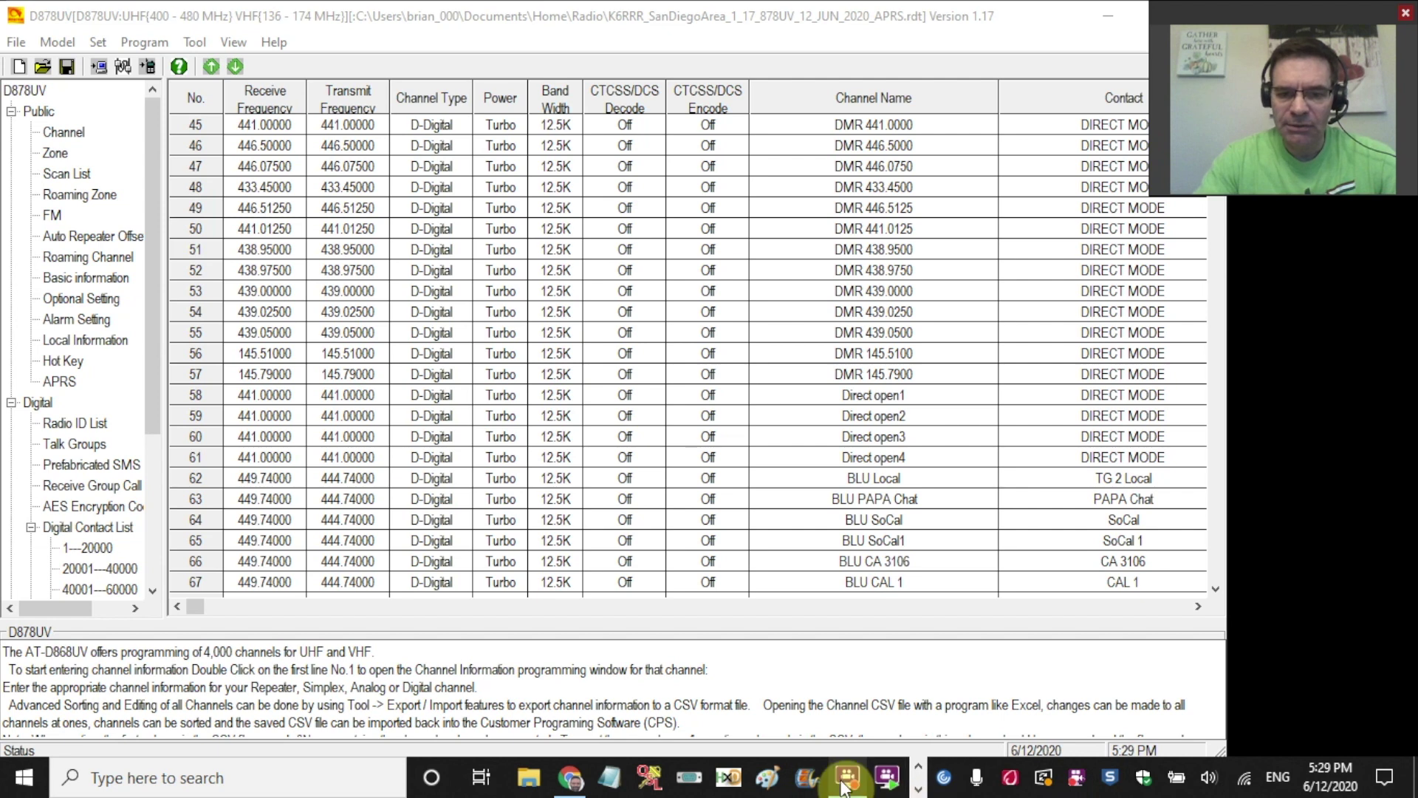
Switch to Chrome to examine the tracked station on the aprs.fi map, and return to the D878UV programming software
{"action": "left_click", "coordinate": [573, 780]}
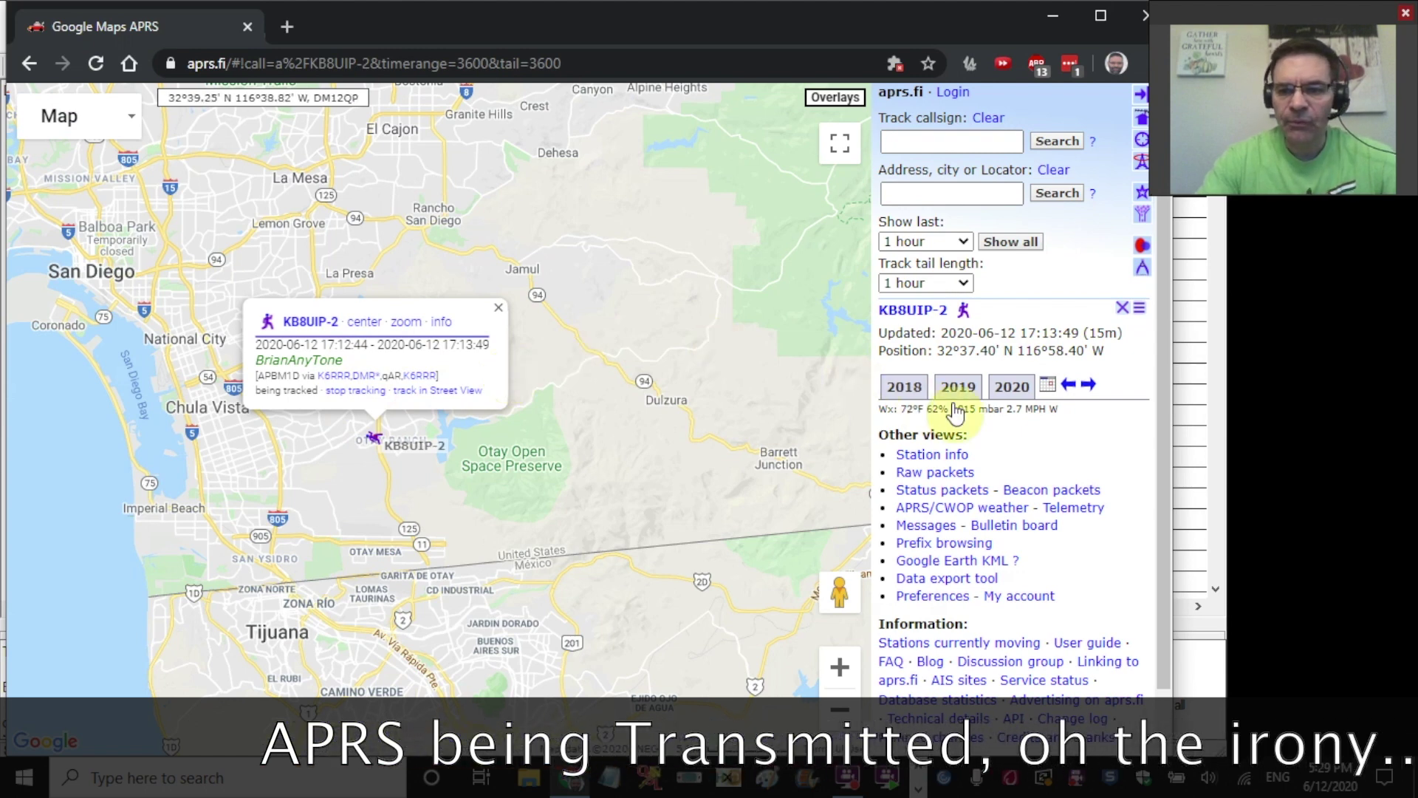
{"action": "left_click", "coordinate": [1219, 688]}
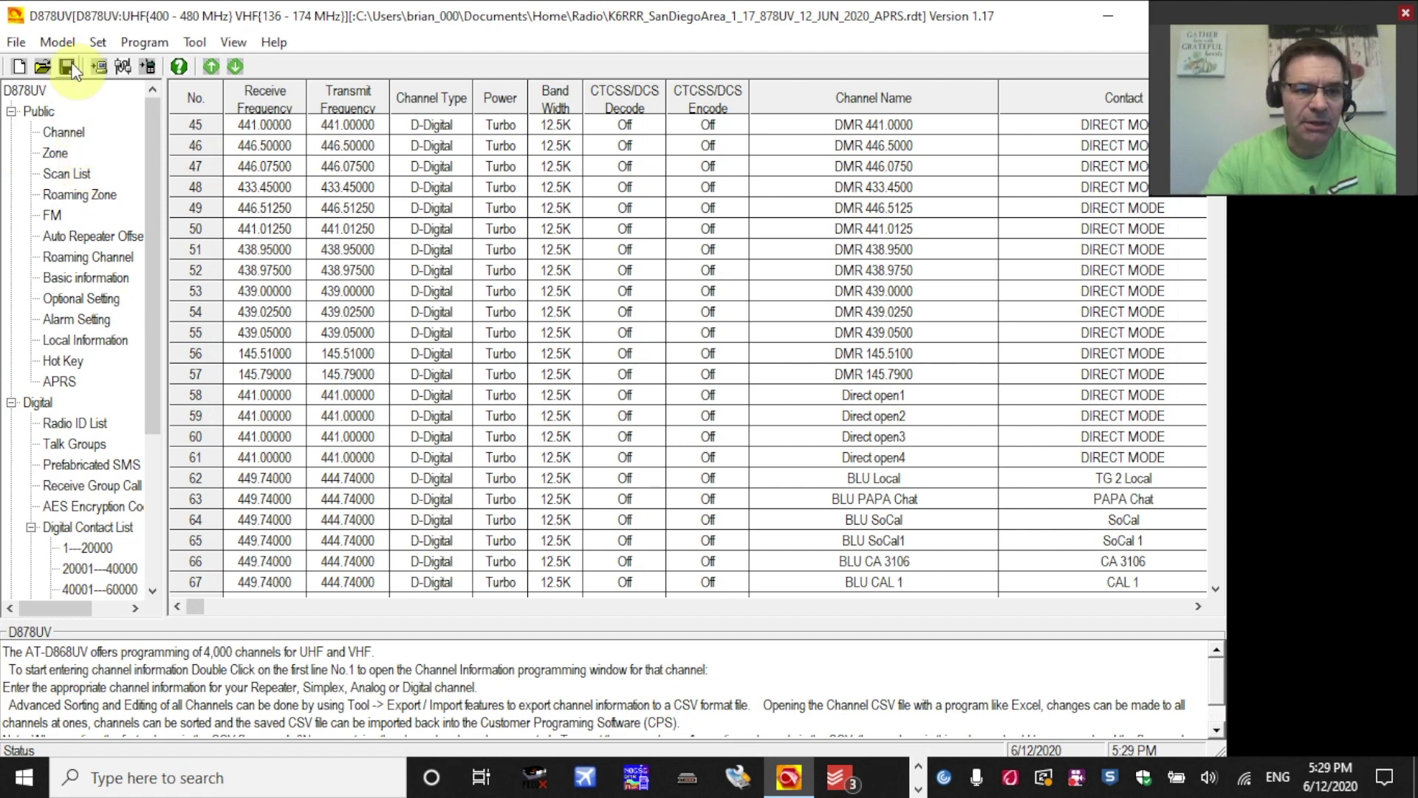
Confirm the radio's annex function options with GPS and APRS enabled
{"action": "left_click", "coordinate": [192, 43]}
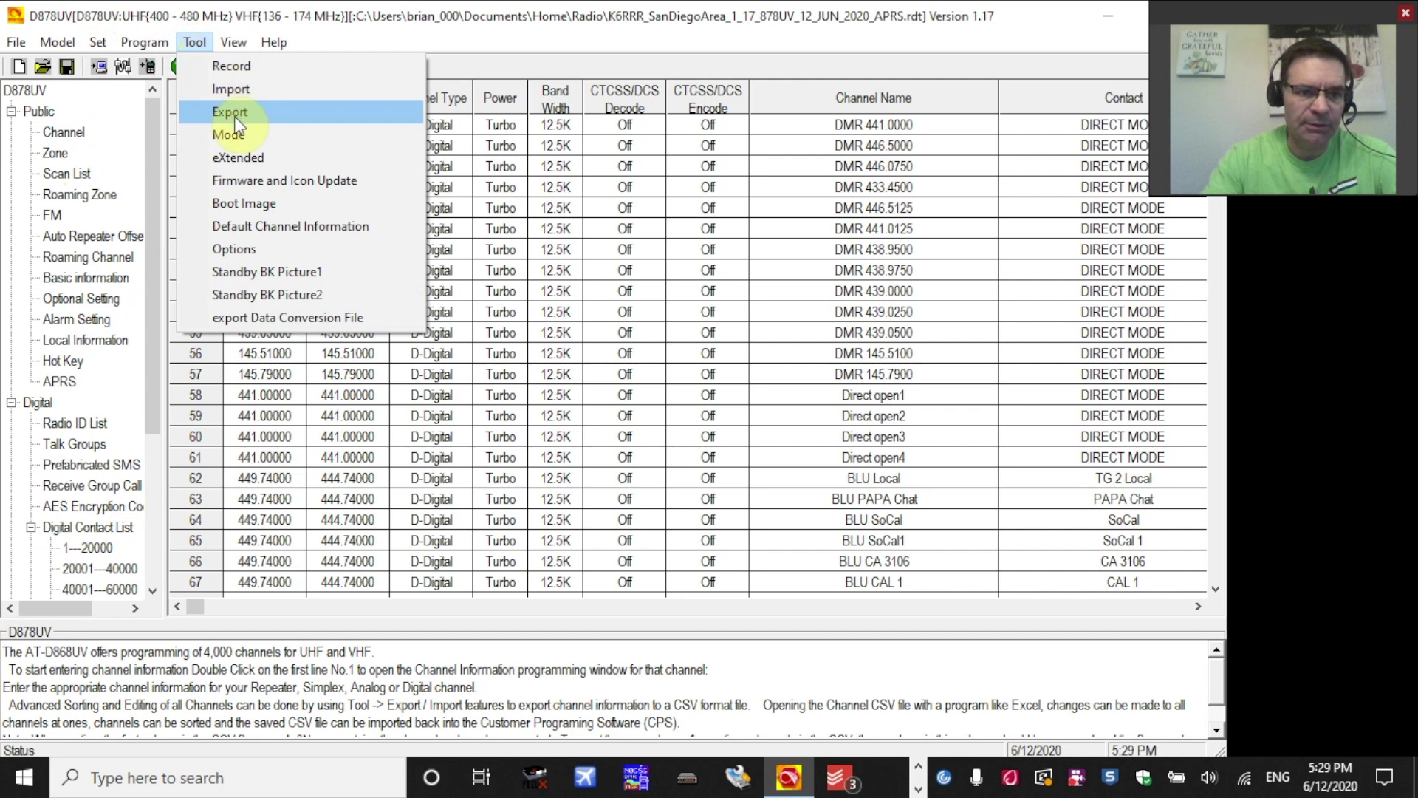
{"action": "left_click", "coordinate": [268, 251]}
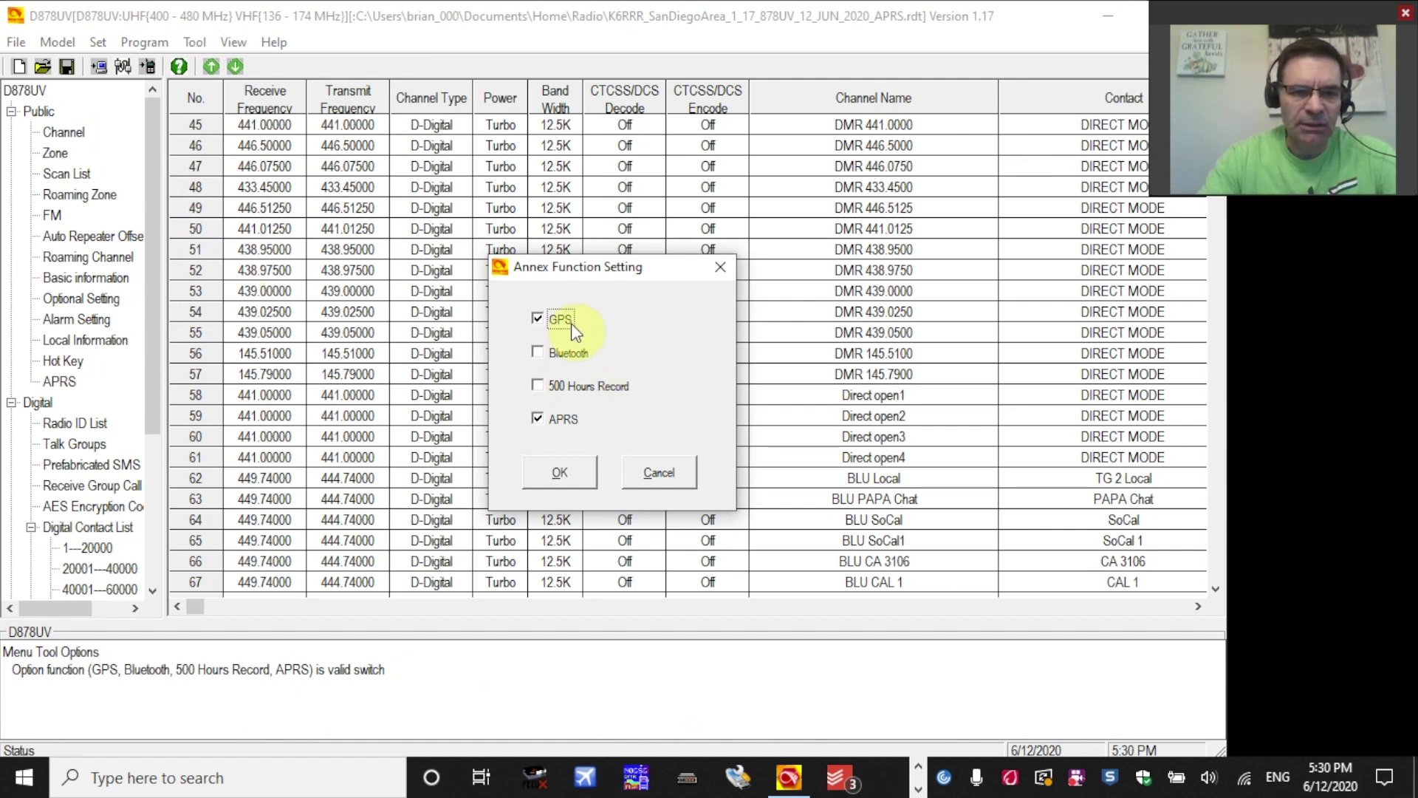
{"action": "left_click", "coordinate": [562, 472]}
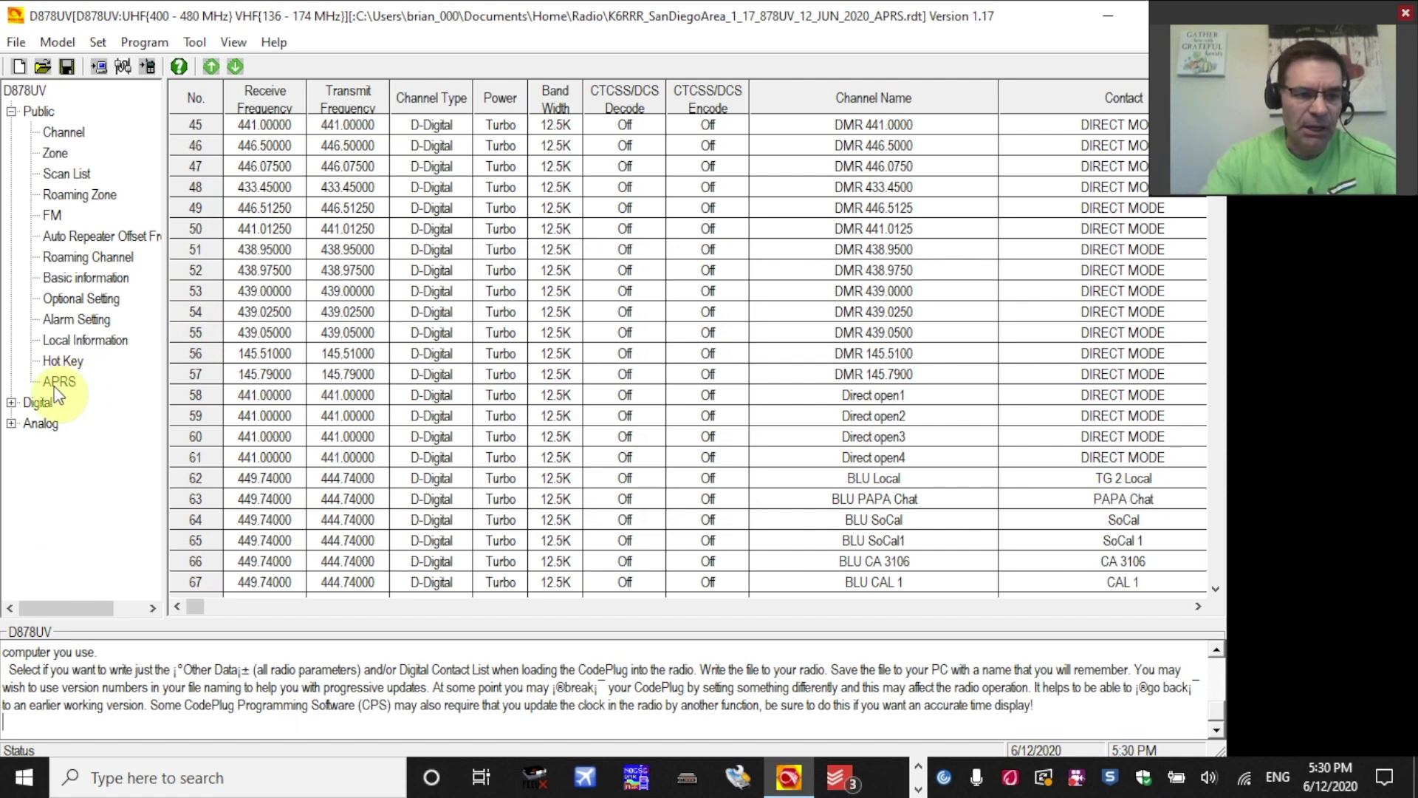
Widen the navigation tree and open the Talk Groups list in the Digital section
{"action": "left_click", "coordinate": [11, 402]}
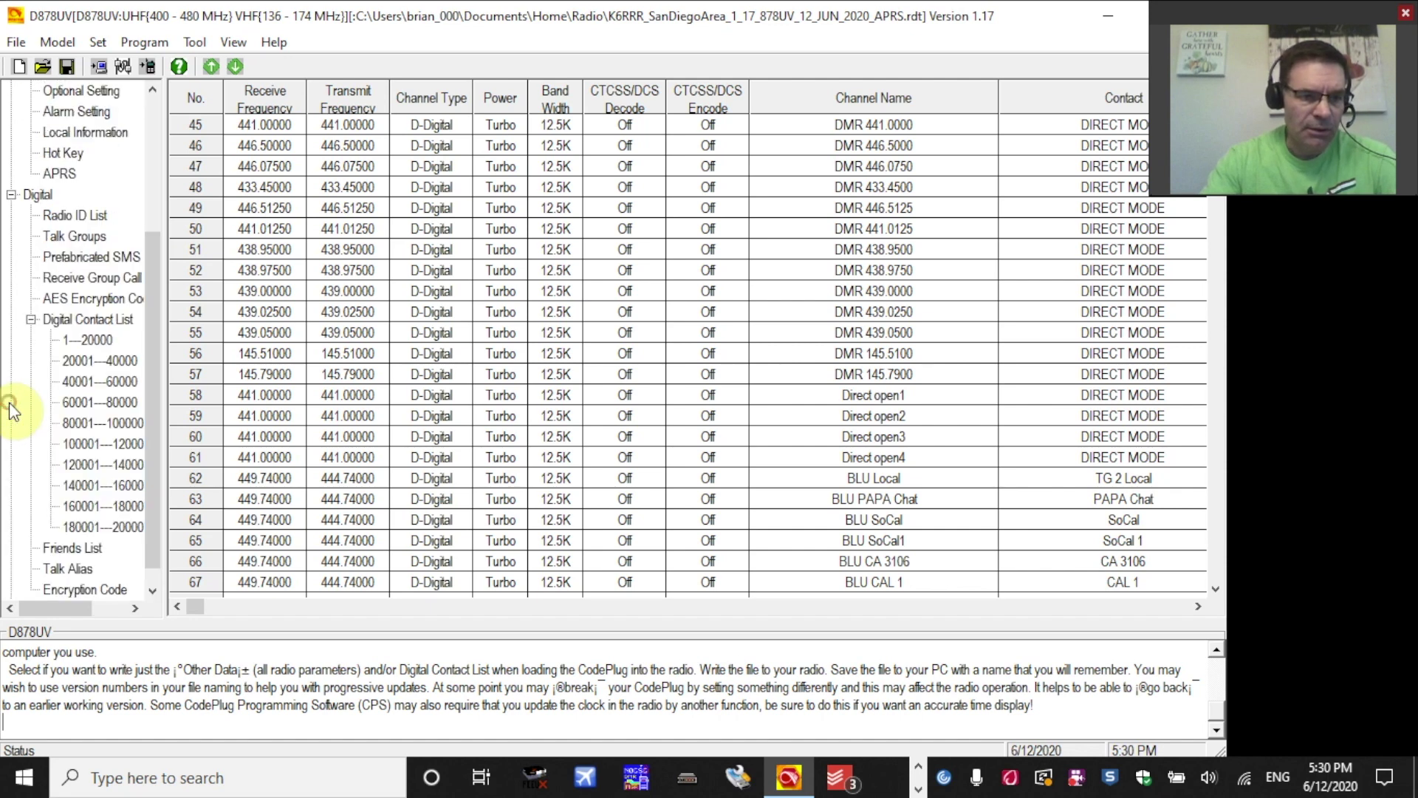
{"action": "left_click_drag", "start_coordinate": [164, 300], "coordinate": [204, 299]}
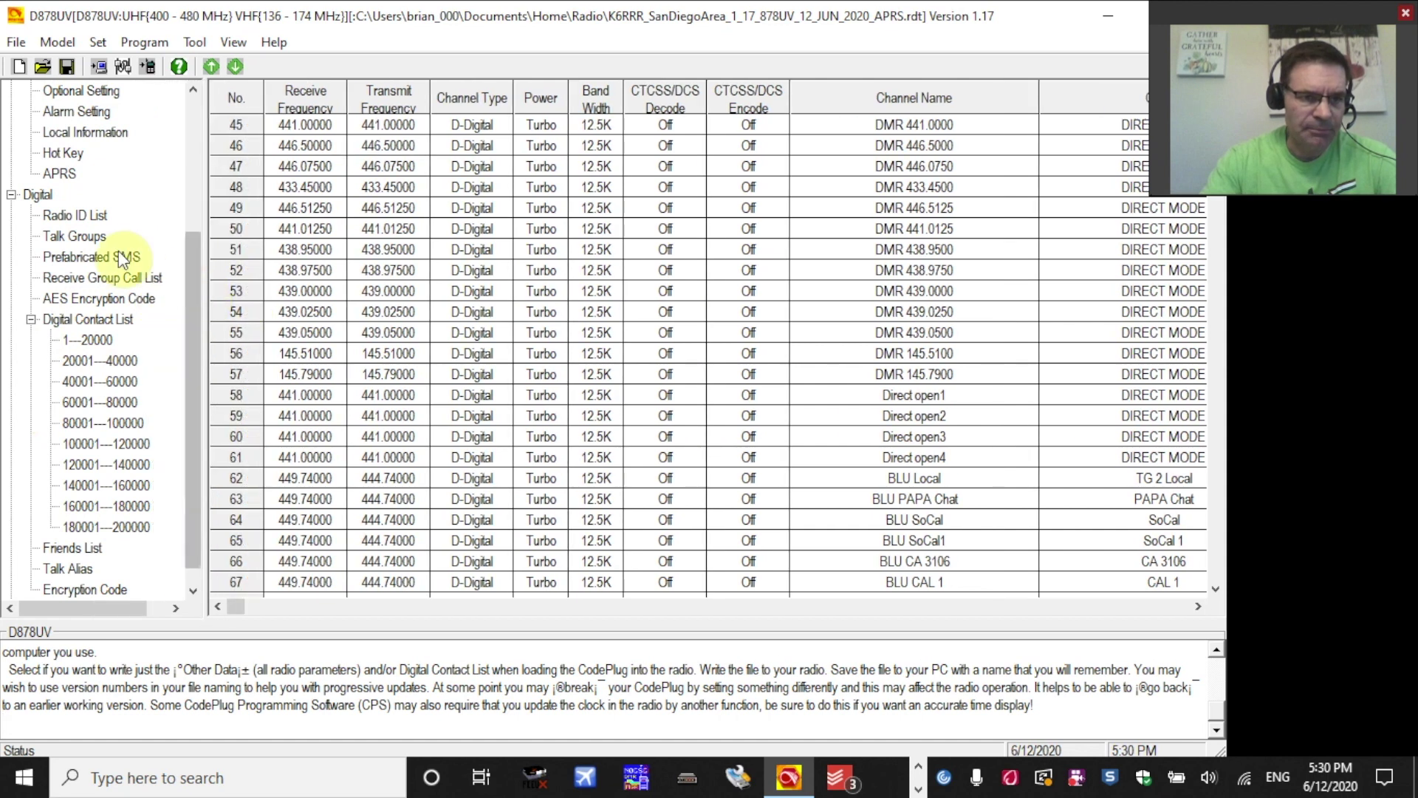
{"action": "left_click", "coordinate": [72, 237]}
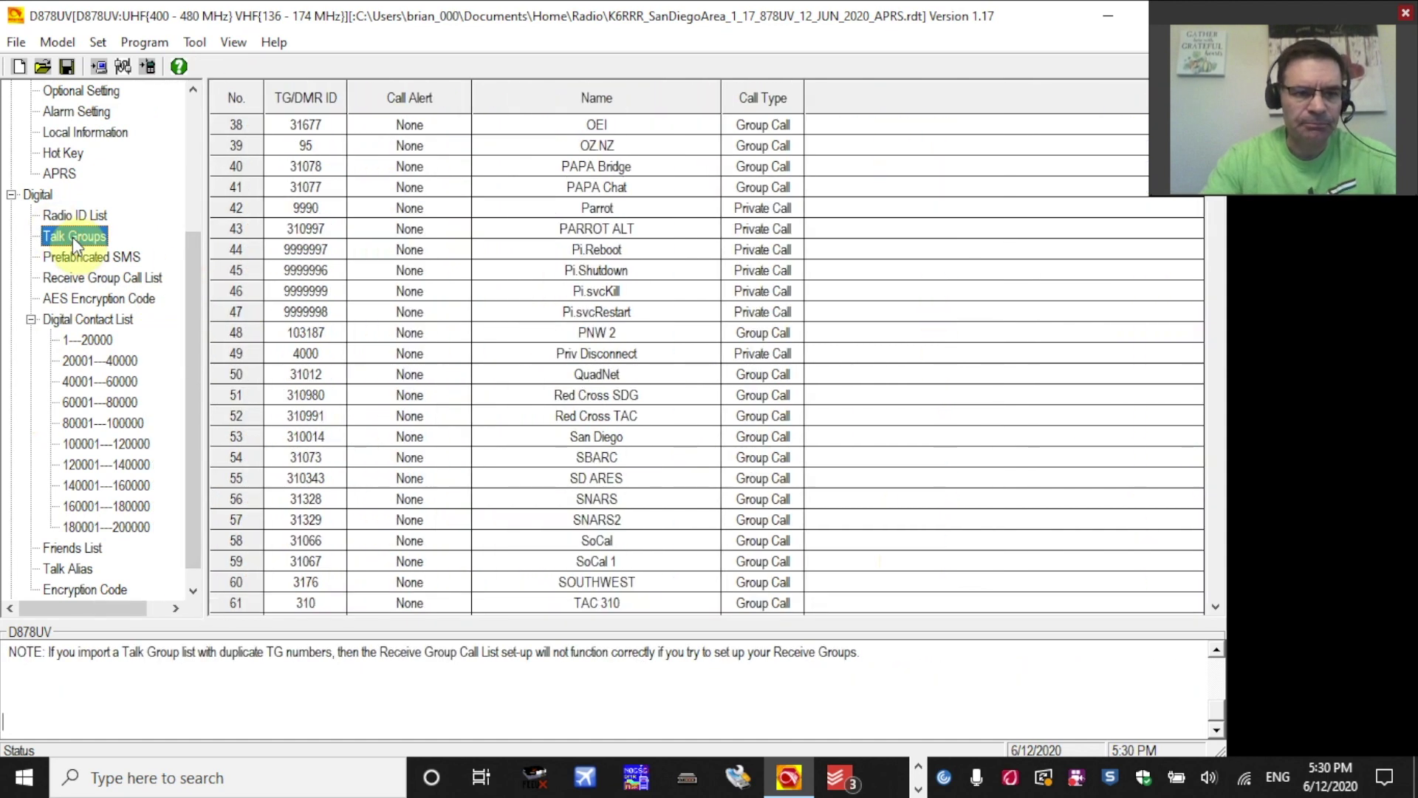
Examine the name, call type and TG/DMR ID of the DigitalAPRS talk group in row 78, and close its editor
{"action": "left_click", "coordinate": [1216, 609]}
{"action": "left_click", "coordinate": [1217, 608]}
{"action": "left_click", "coordinate": [1216, 609]}
{"action": "left_click", "coordinate": [1217, 609]}
{"action": "left_click", "coordinate": [1217, 609]}
{"action": "left_click", "coordinate": [1216, 609]}
{"action": "left_click", "coordinate": [1216, 608]}
{"action": "left_click", "coordinate": [1217, 609]}
{"action": "left_click", "coordinate": [1217, 608]}
{"action": "left_click", "coordinate": [1217, 608]}
{"action": "left_click", "coordinate": [1216, 609]}
{"action": "left_click", "coordinate": [1216, 608]}
{"action": "left_click", "coordinate": [1217, 609]}
{"action": "left_click", "coordinate": [1217, 608]}
{"action": "left_click", "coordinate": [1216, 609]}
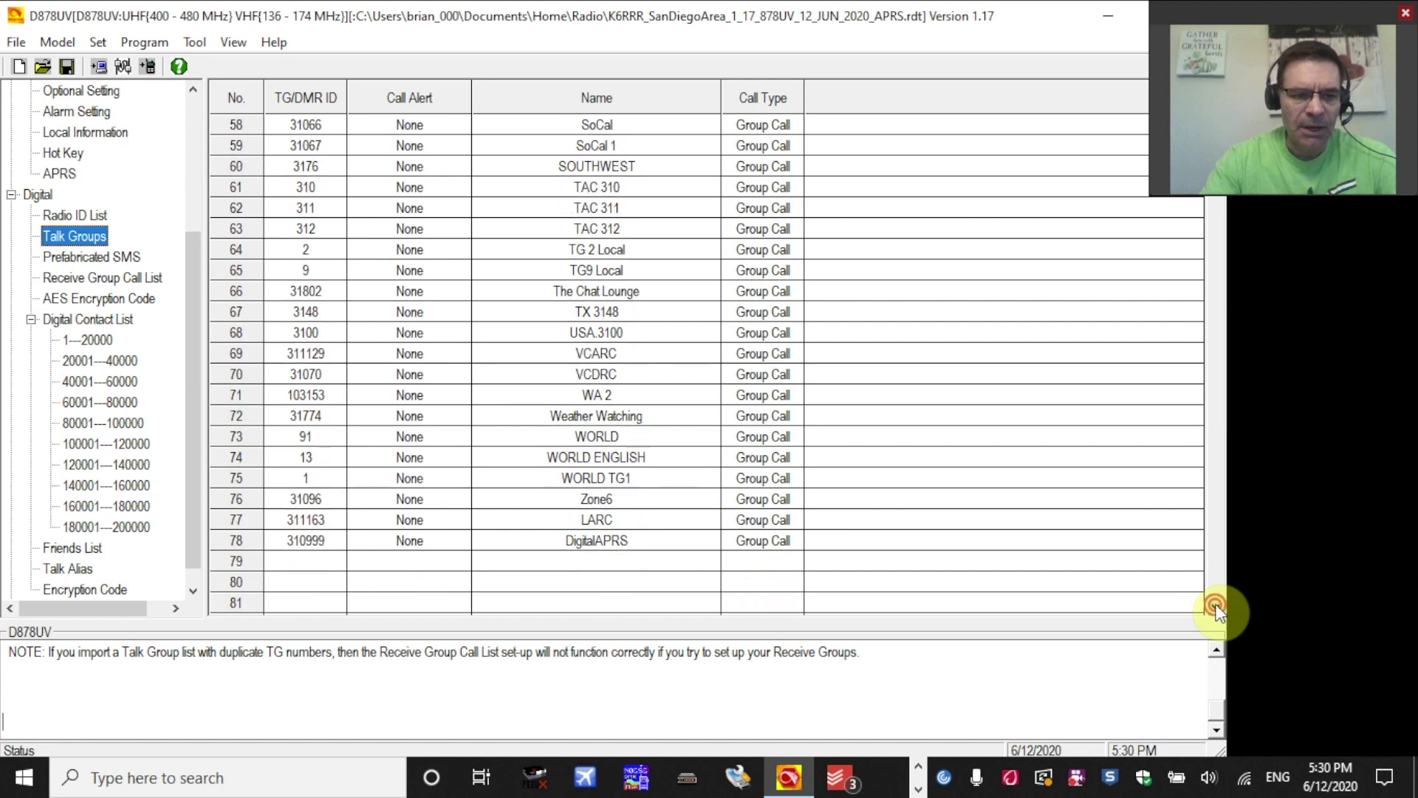
{"action": "left_click", "coordinate": [1217, 609]}
{"action": "left_click", "coordinate": [1216, 609]}
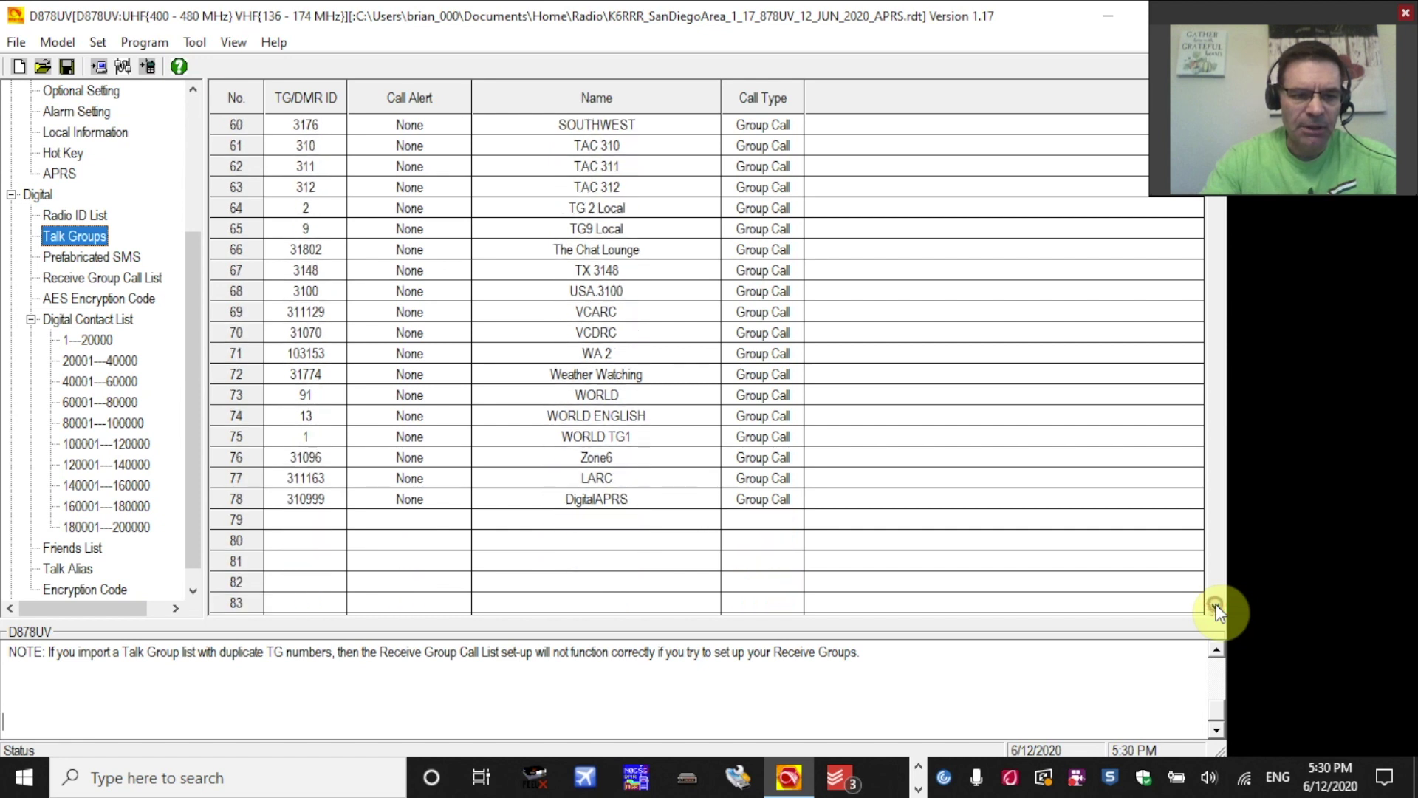
{"action": "double_click", "coordinate": [293, 506]}
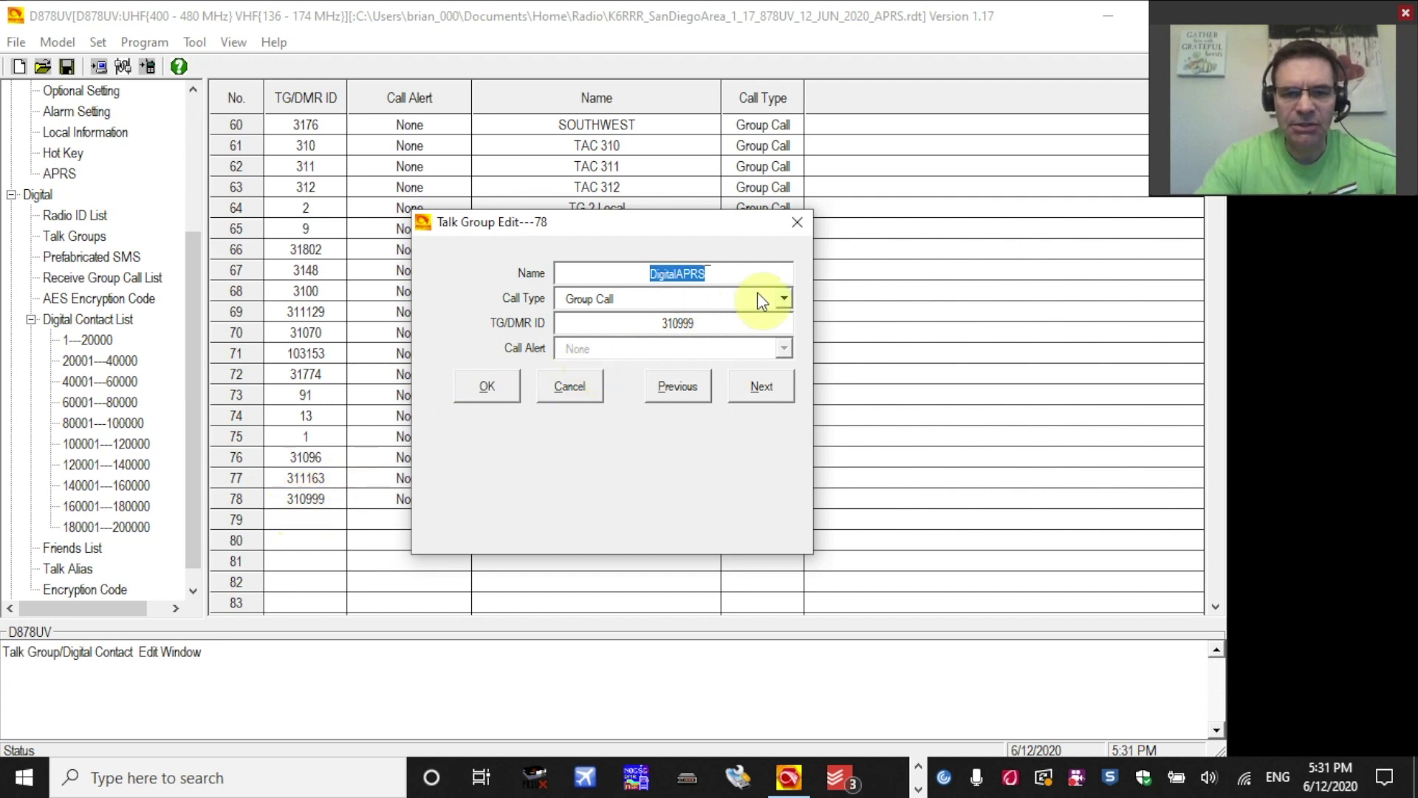
{"action": "left_click", "coordinate": [730, 275]}
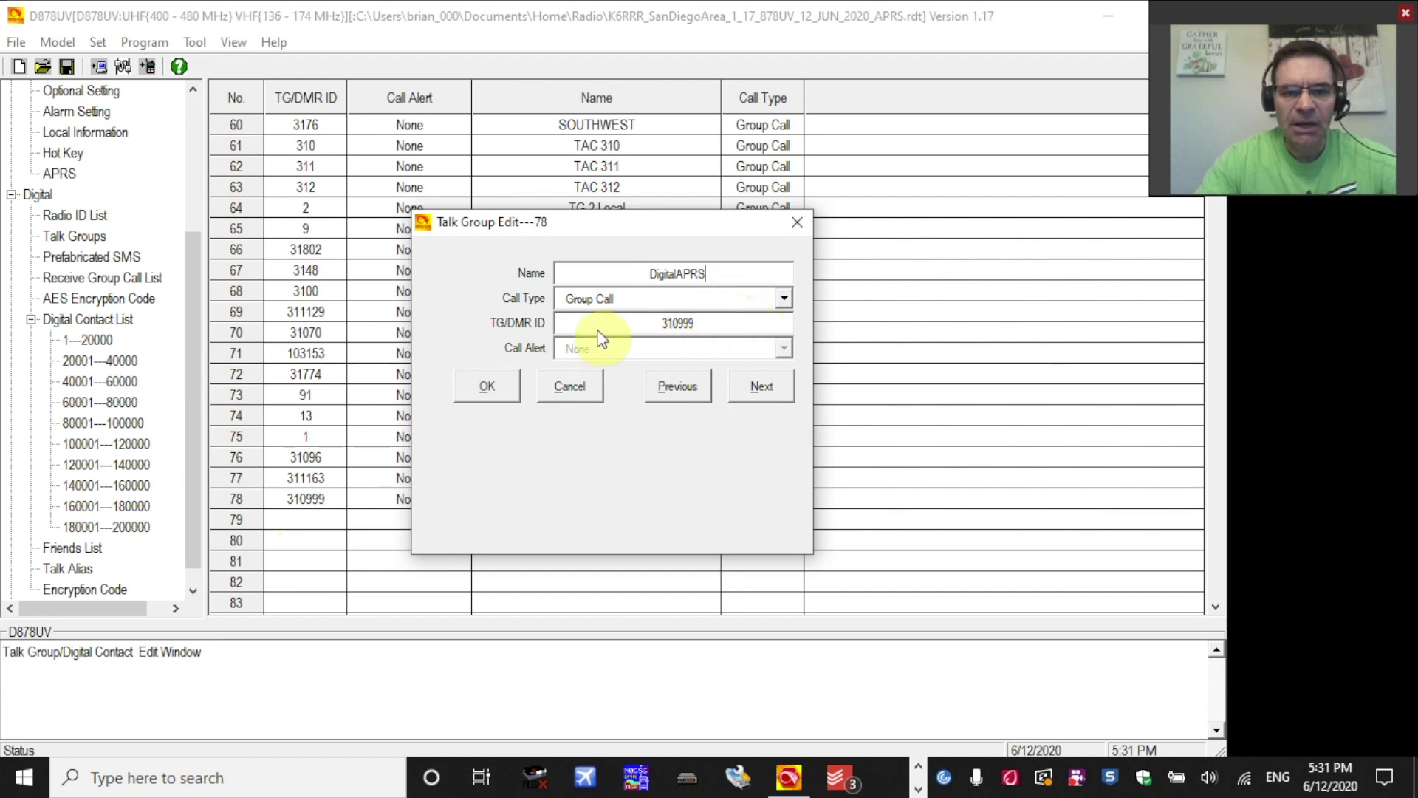
{"action": "left_click", "coordinate": [799, 227]}
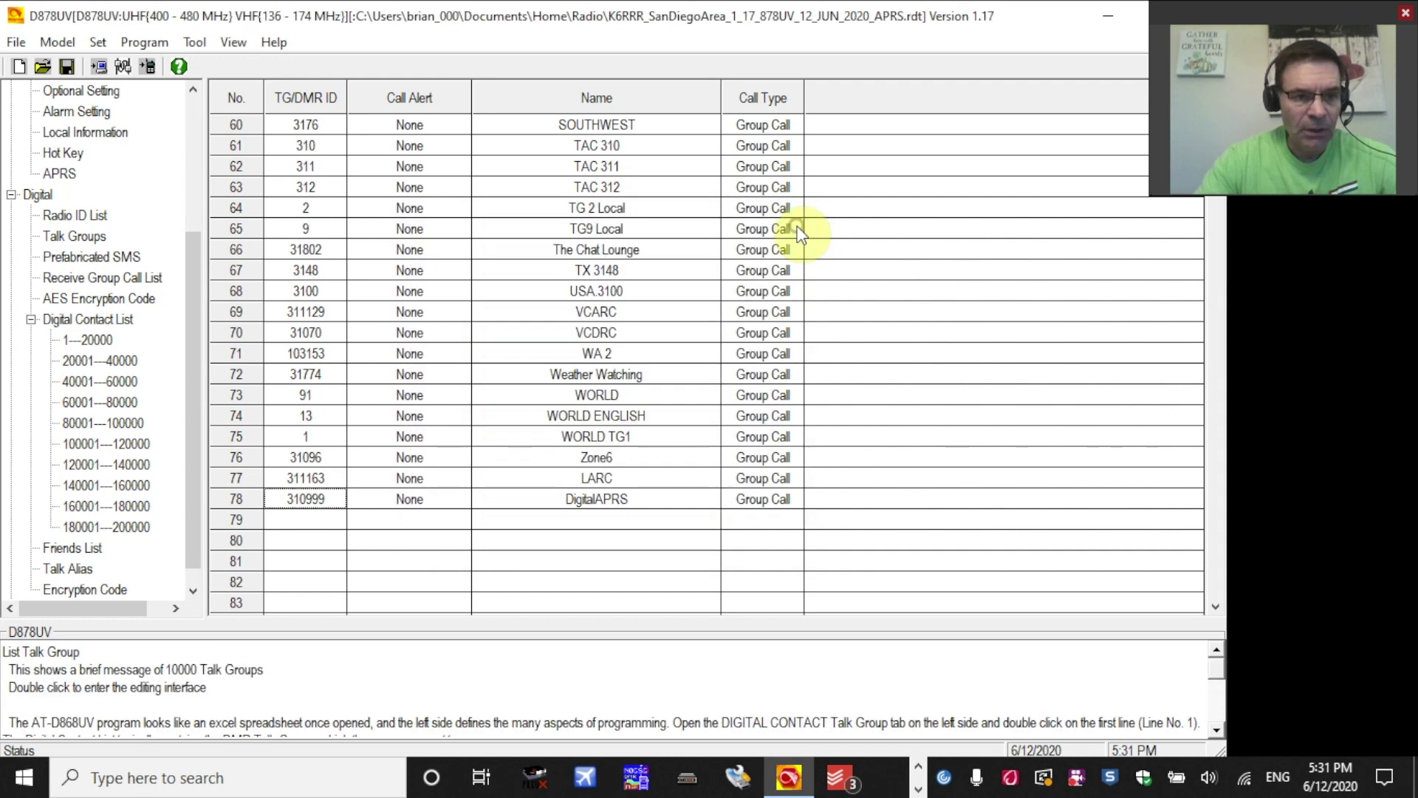
Open the public APRS settings and examine the available APRS auto transmit intervals
{"action": "left_click_drag", "start_coordinate": [191, 284], "coordinate": [198, 136]}
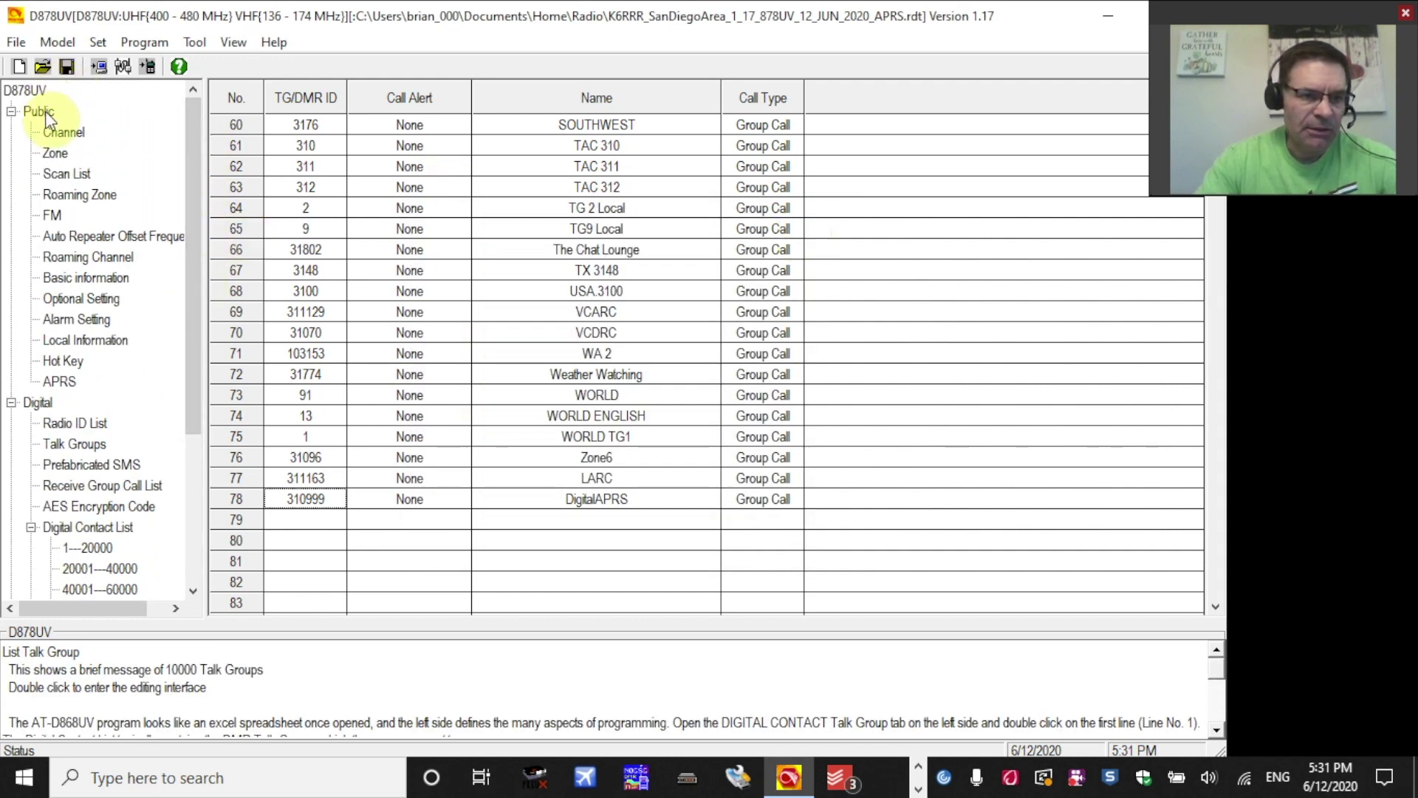
{"action": "double_click", "coordinate": [60, 382]}
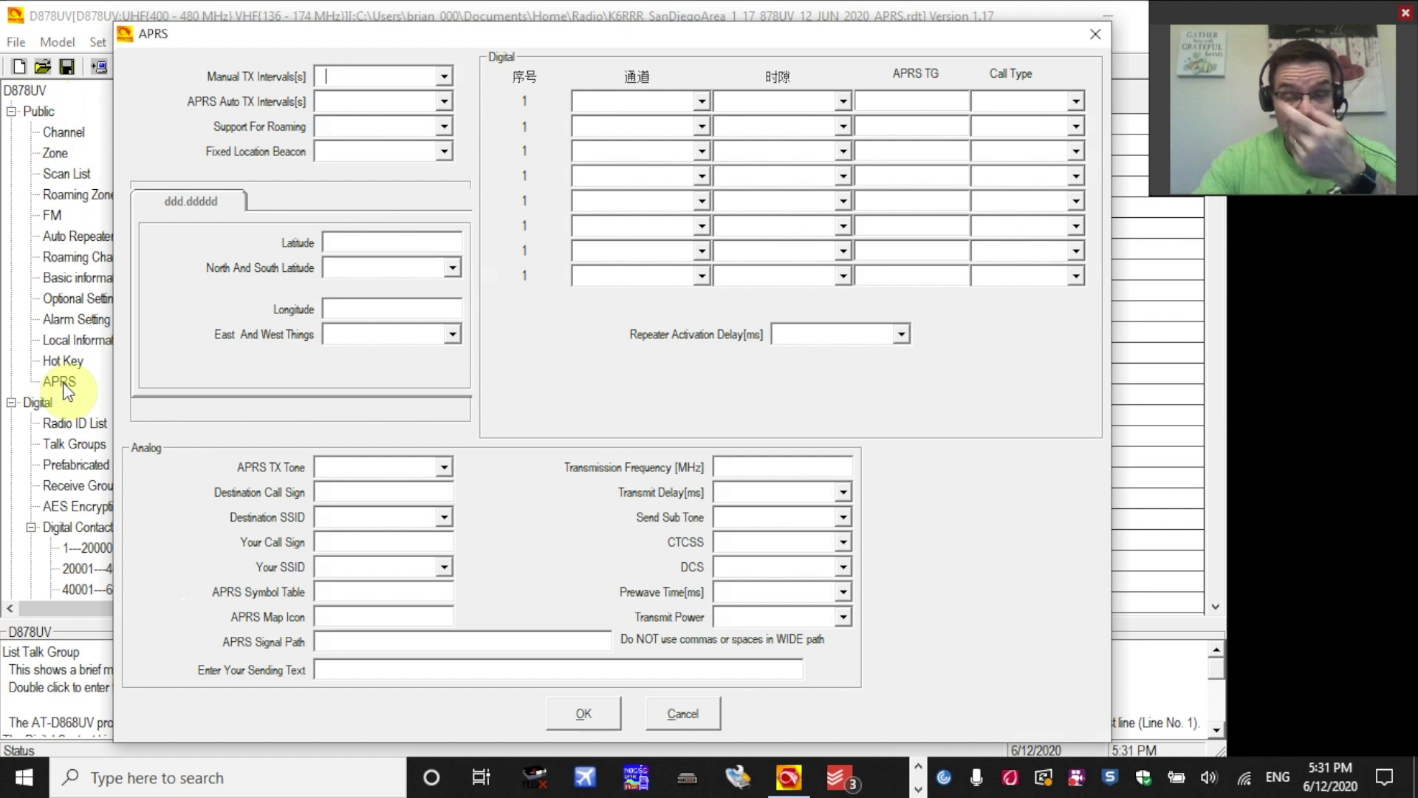
{"action": "left_click", "coordinate": [62, 382]}
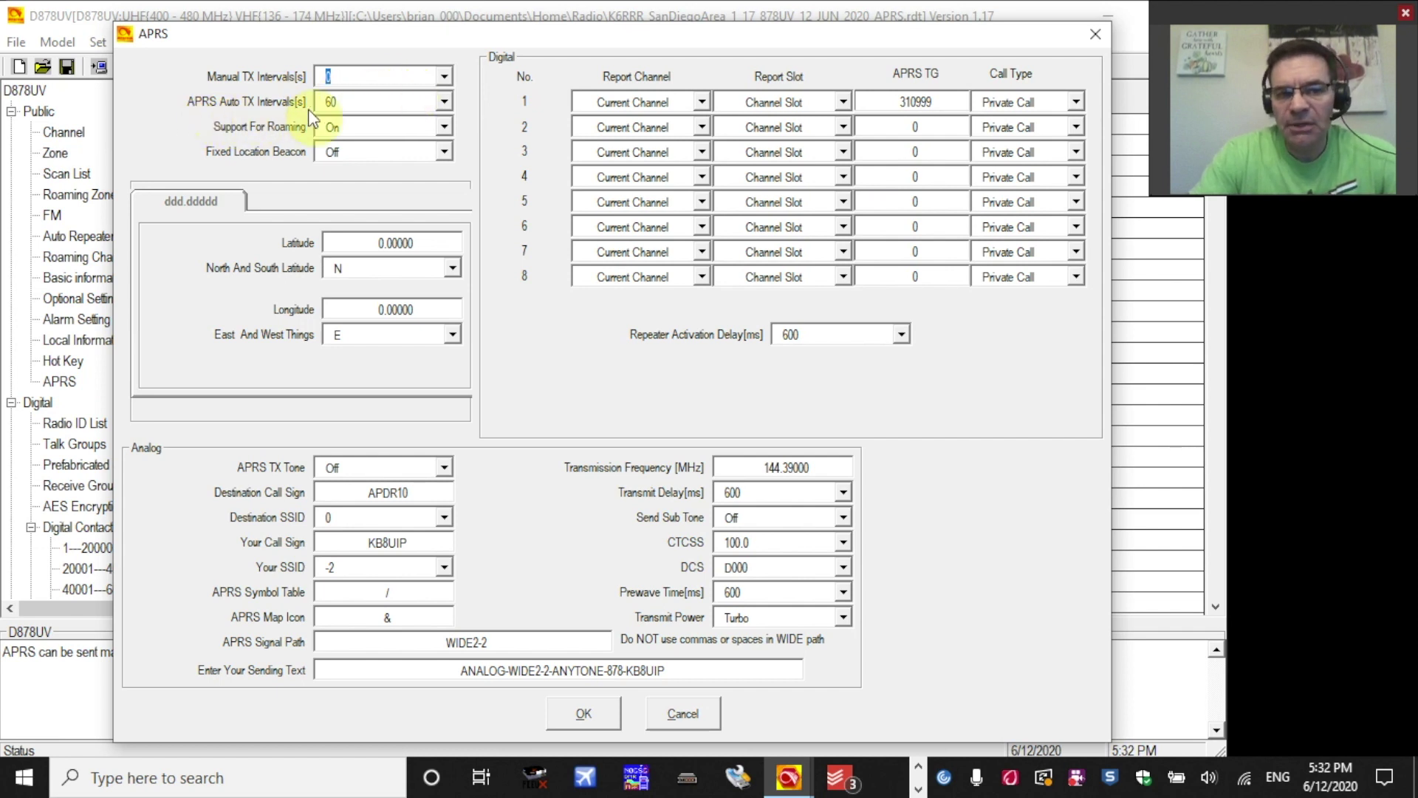
{"action": "left_click", "coordinate": [443, 102]}
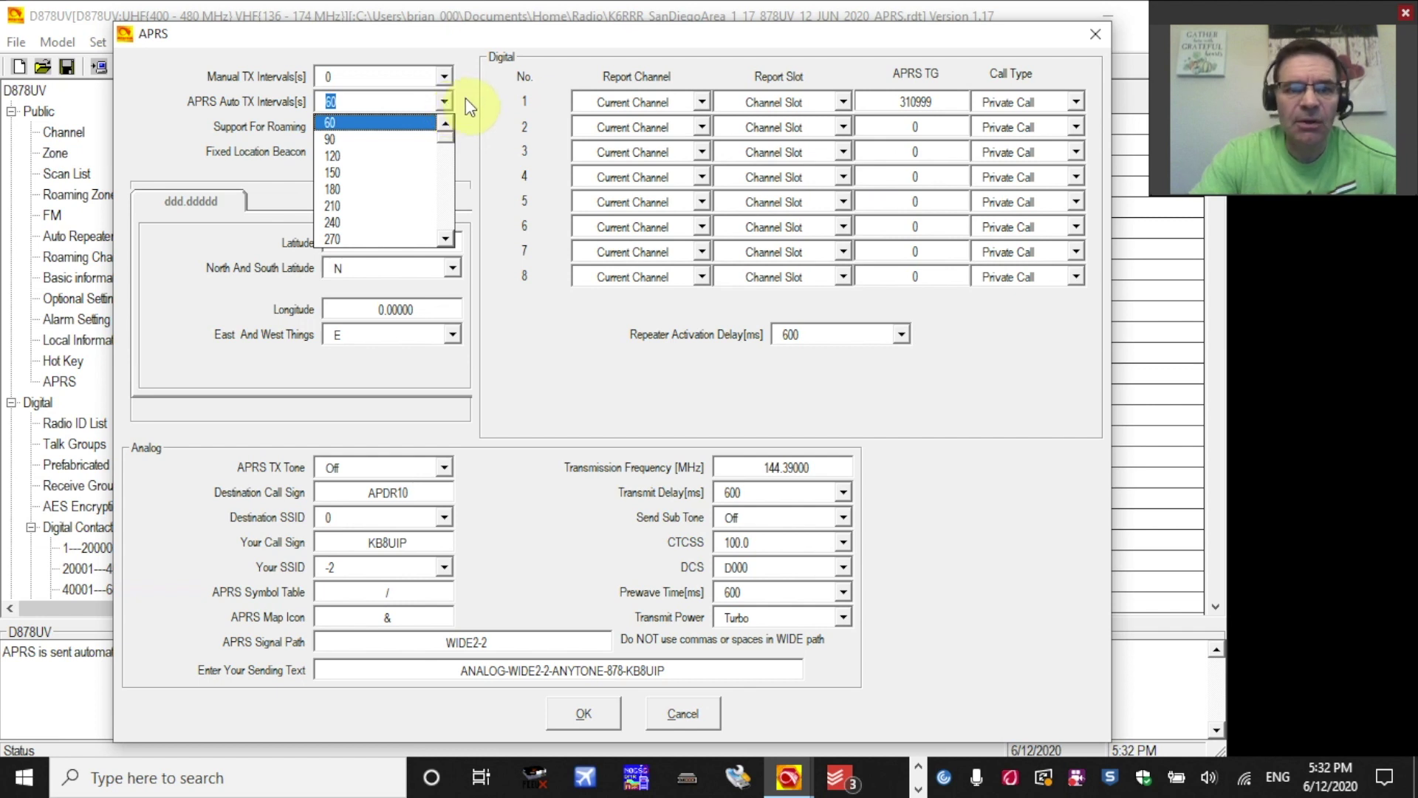
{"action": "left_click", "coordinate": [467, 103]}
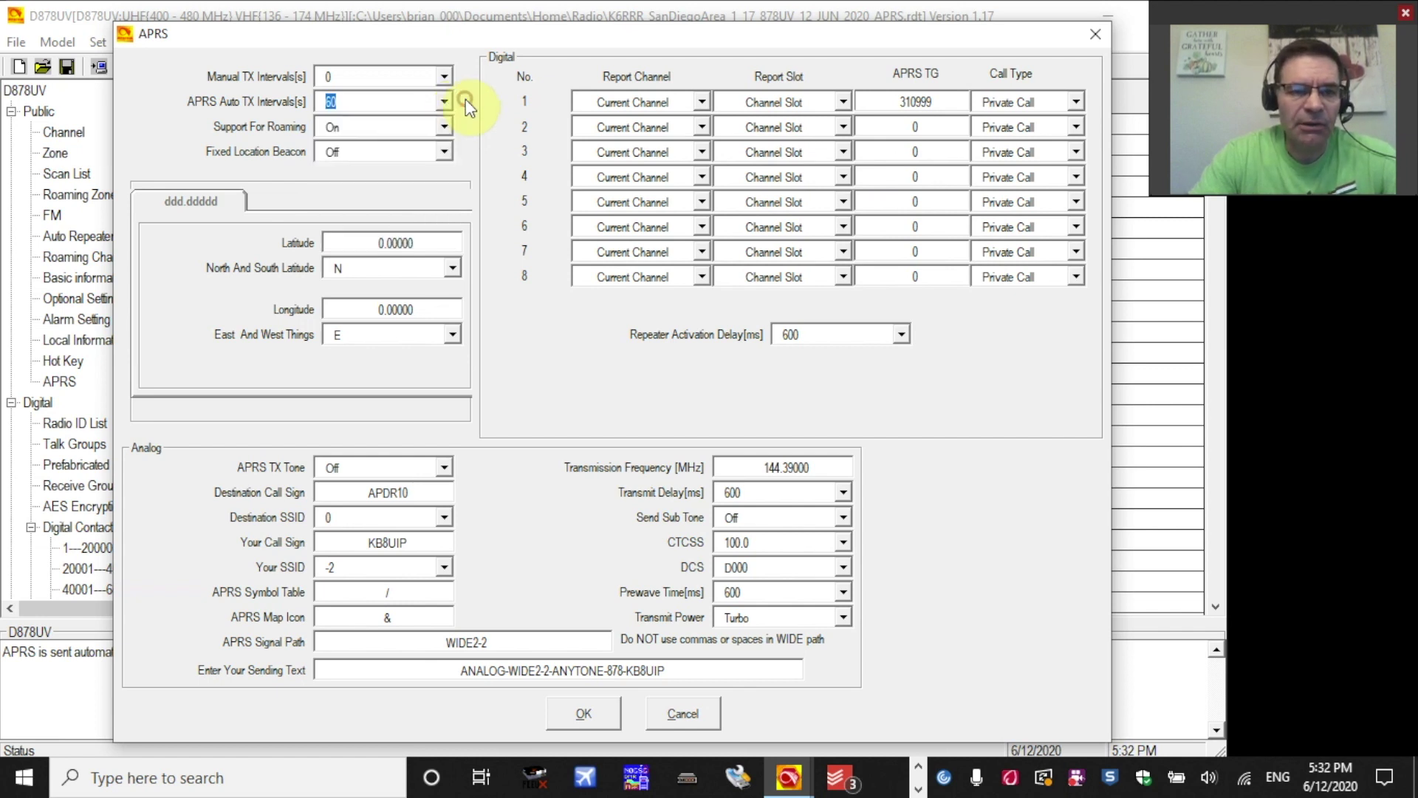
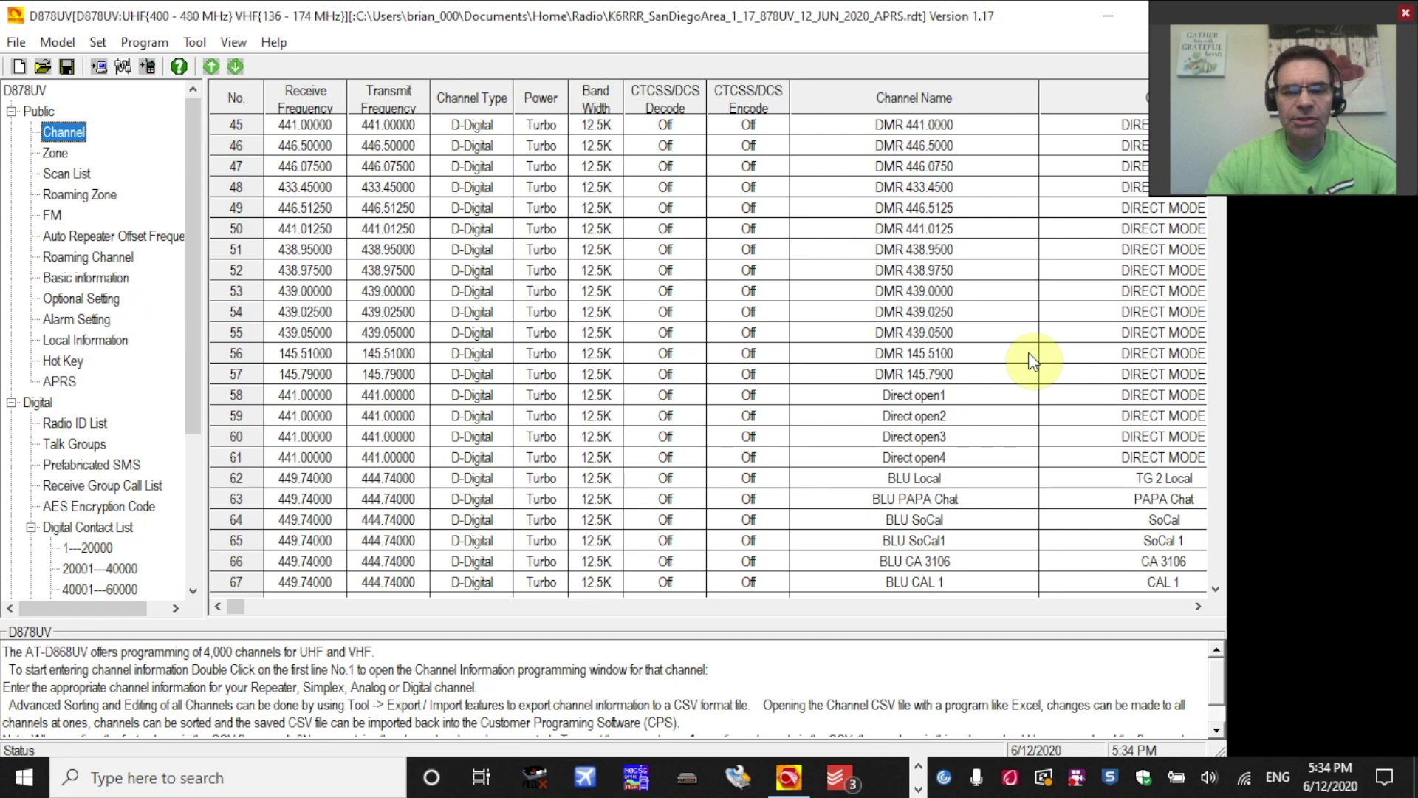
Copy channel 1103, K6RRR WW, from the channel list
{"action": "left_click", "coordinate": [1222, 358]}
{"action": "left_click_drag", "start_coordinate": [1222, 357], "coordinate": [1221, 357]}
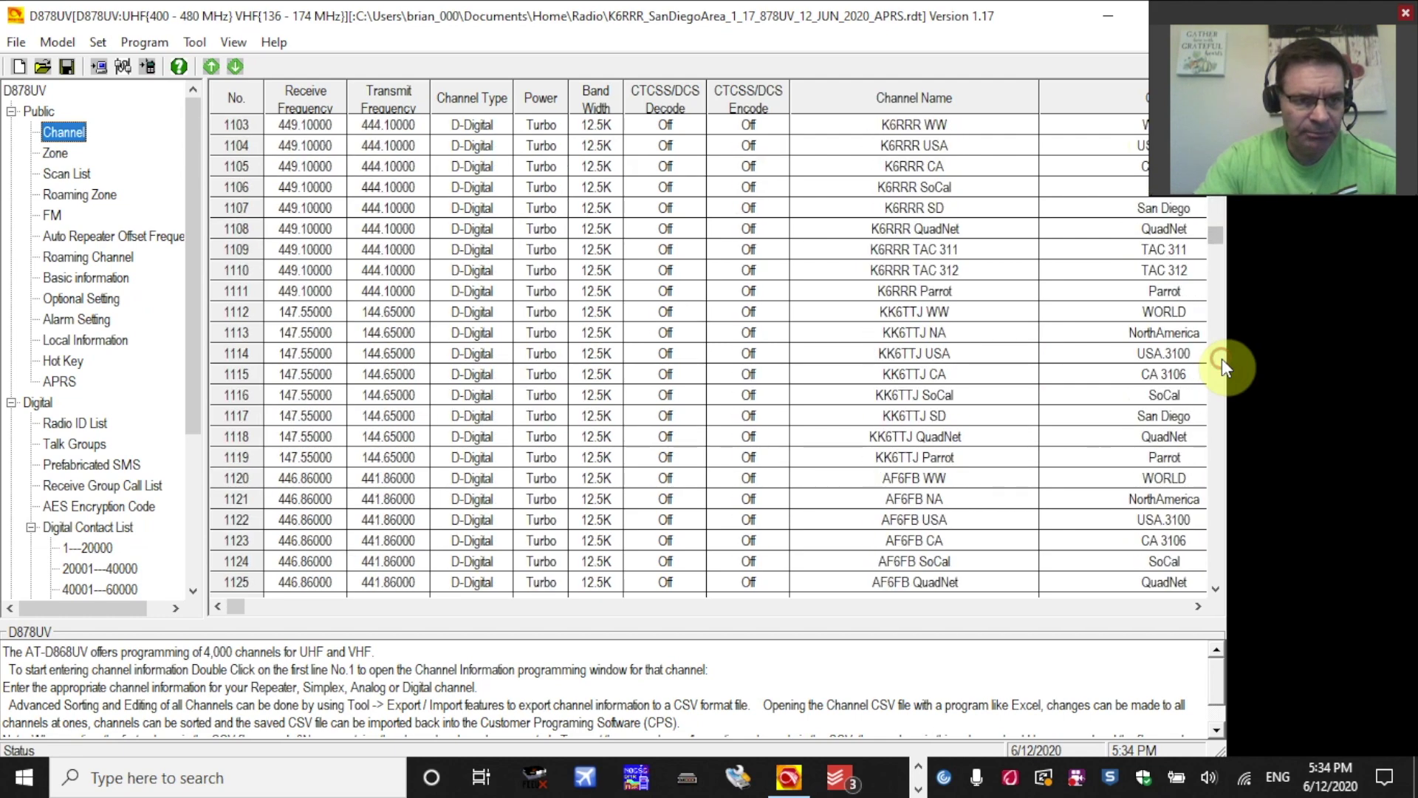
{"action": "left_click", "coordinate": [1220, 219]}
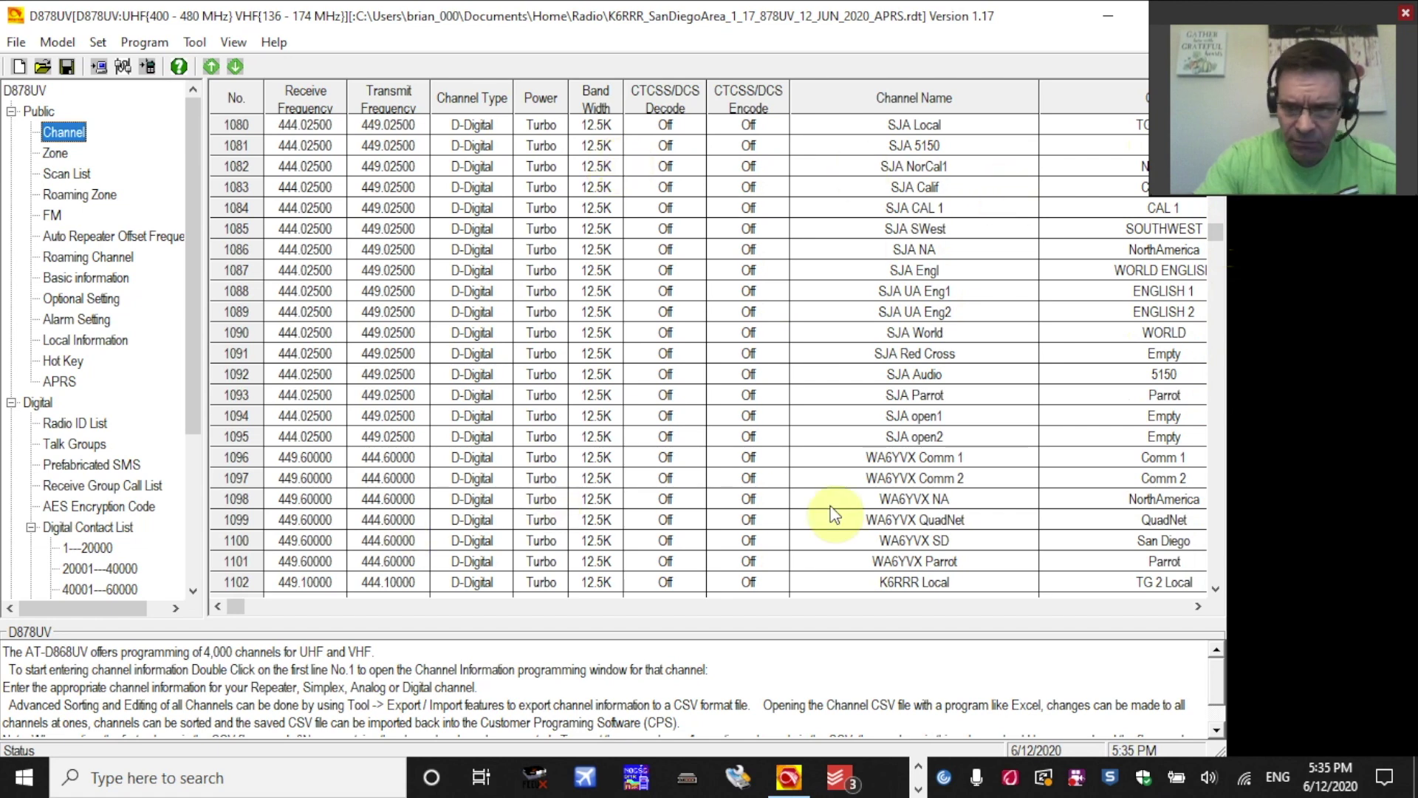
{"action": "left_click", "coordinate": [1215, 588]}
{"action": "left_click", "coordinate": [1214, 588]}
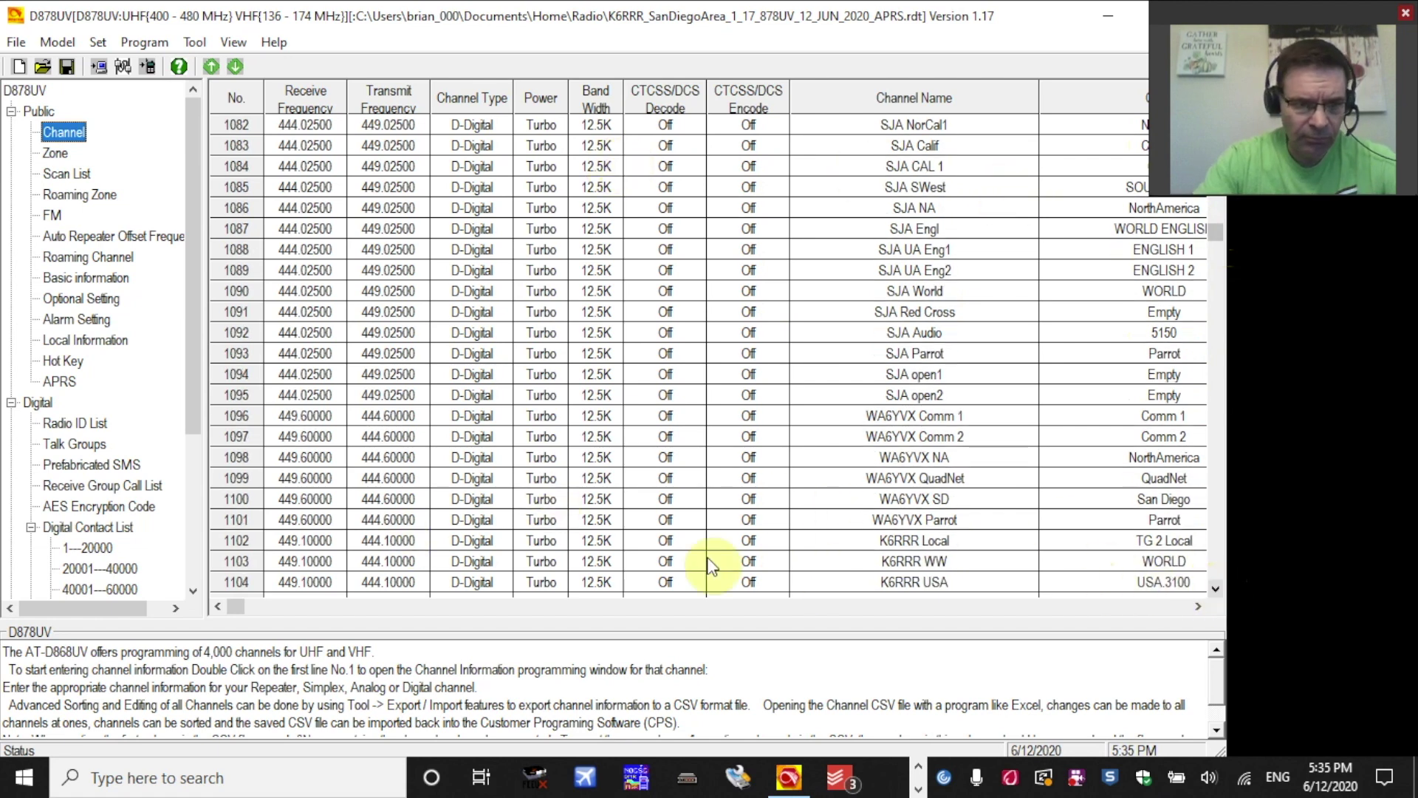
{"action": "right_click", "coordinate": [234, 559]}
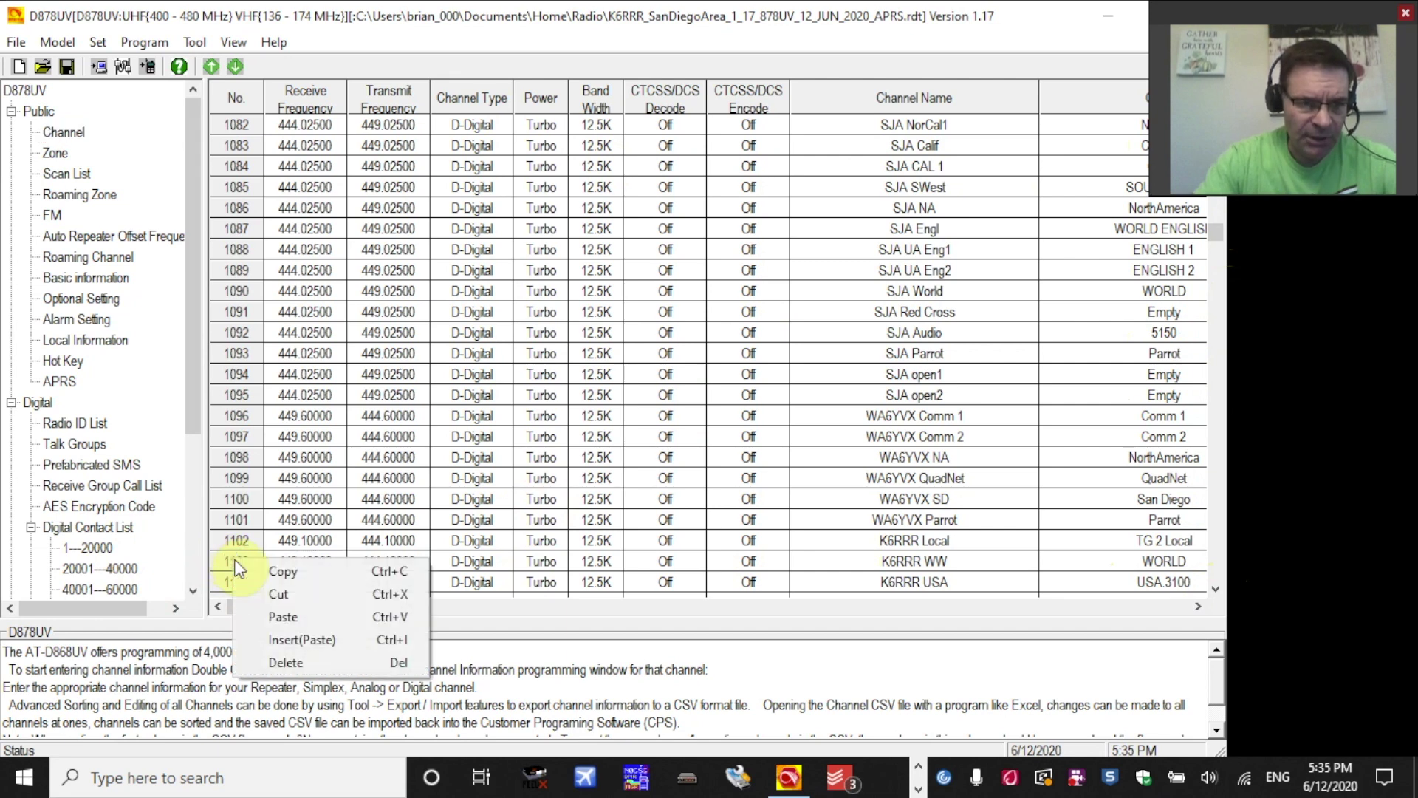
{"action": "left_click", "coordinate": [284, 571]}
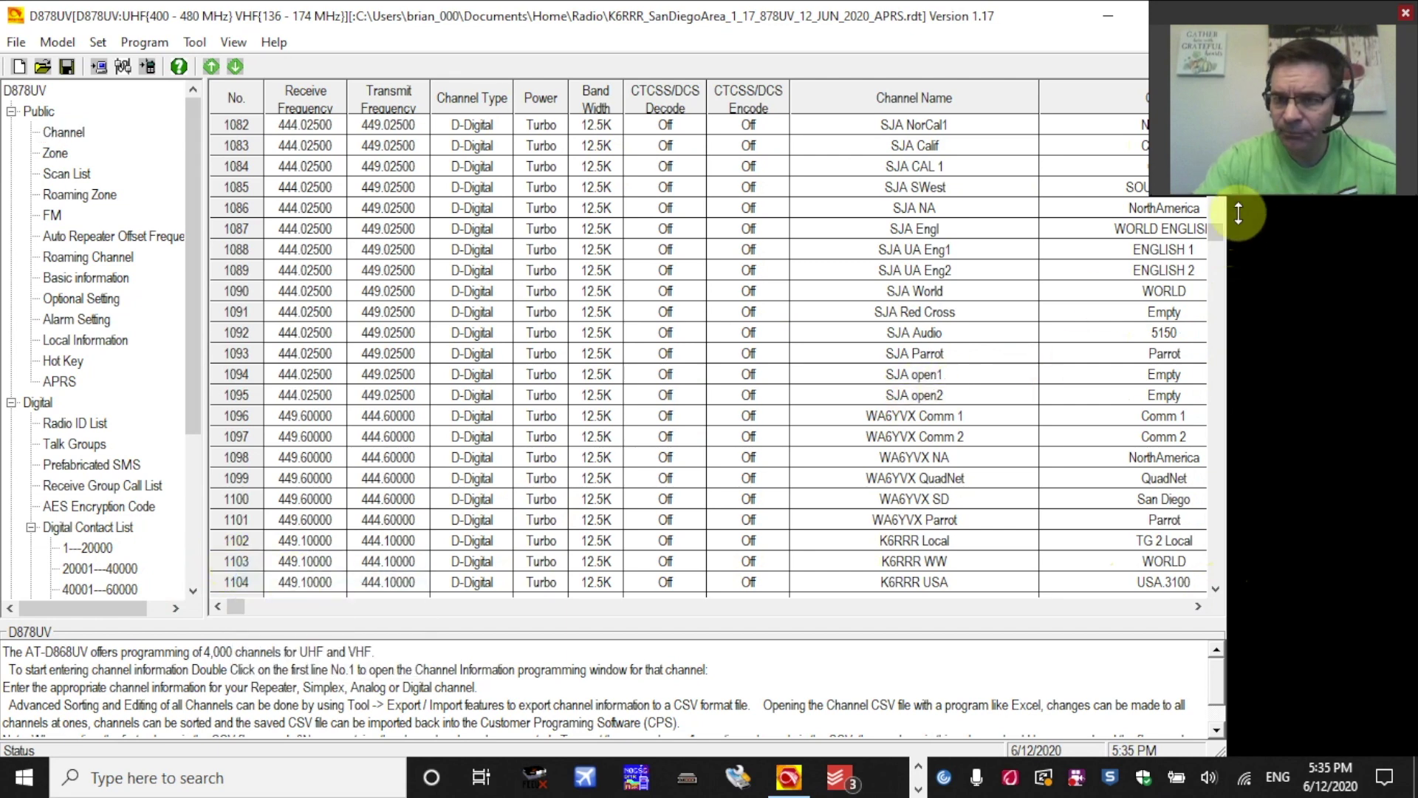
Paste the copied channel into the empty row 1870 below the existing D-APRS channels
{"action": "left_click_drag", "start_coordinate": [1214, 233], "coordinate": [1211, 355]}
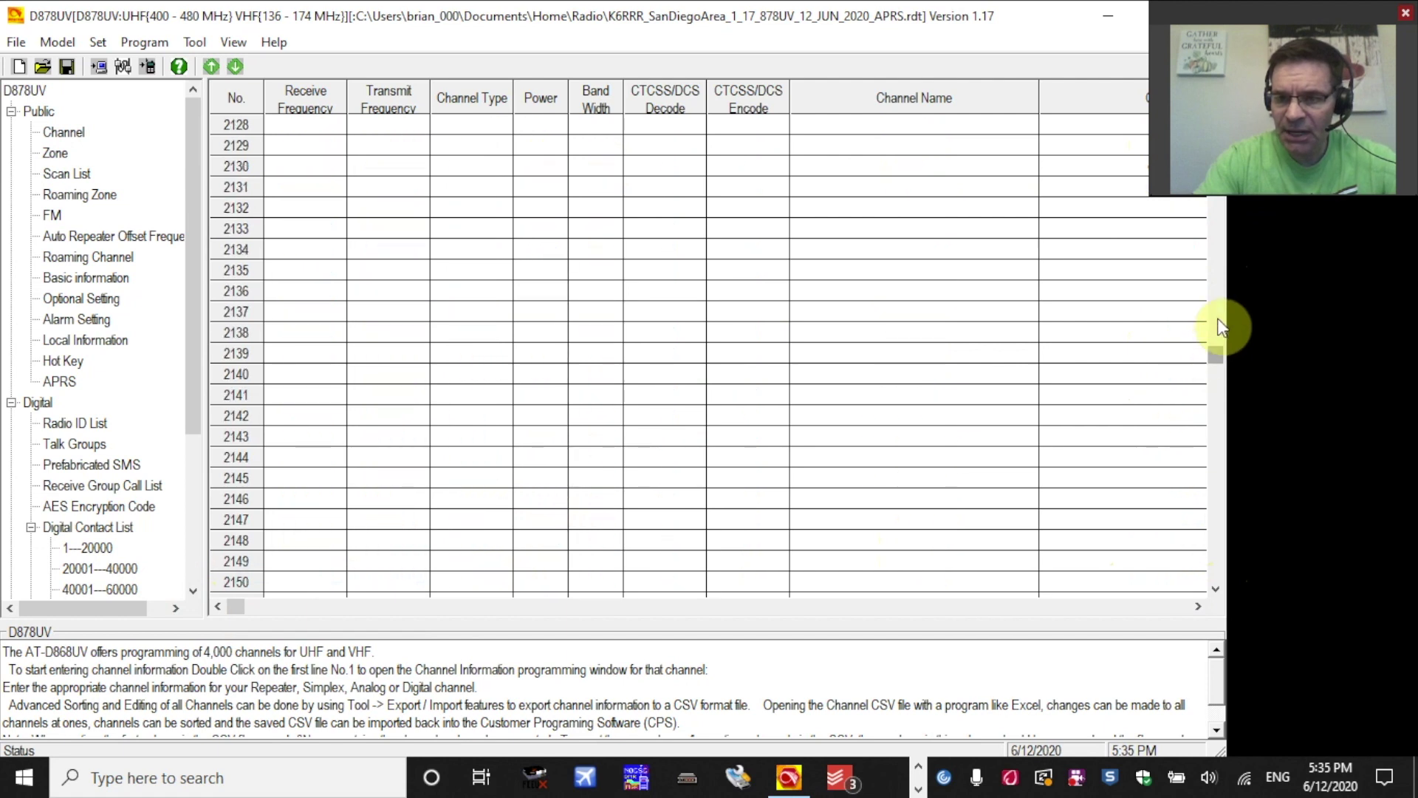
{"action": "left_click", "coordinate": [1217, 319]}
{"action": "left_click_drag", "start_coordinate": [1217, 319], "coordinate": [1218, 278]}
{"action": "left_click", "coordinate": [1220, 374]}
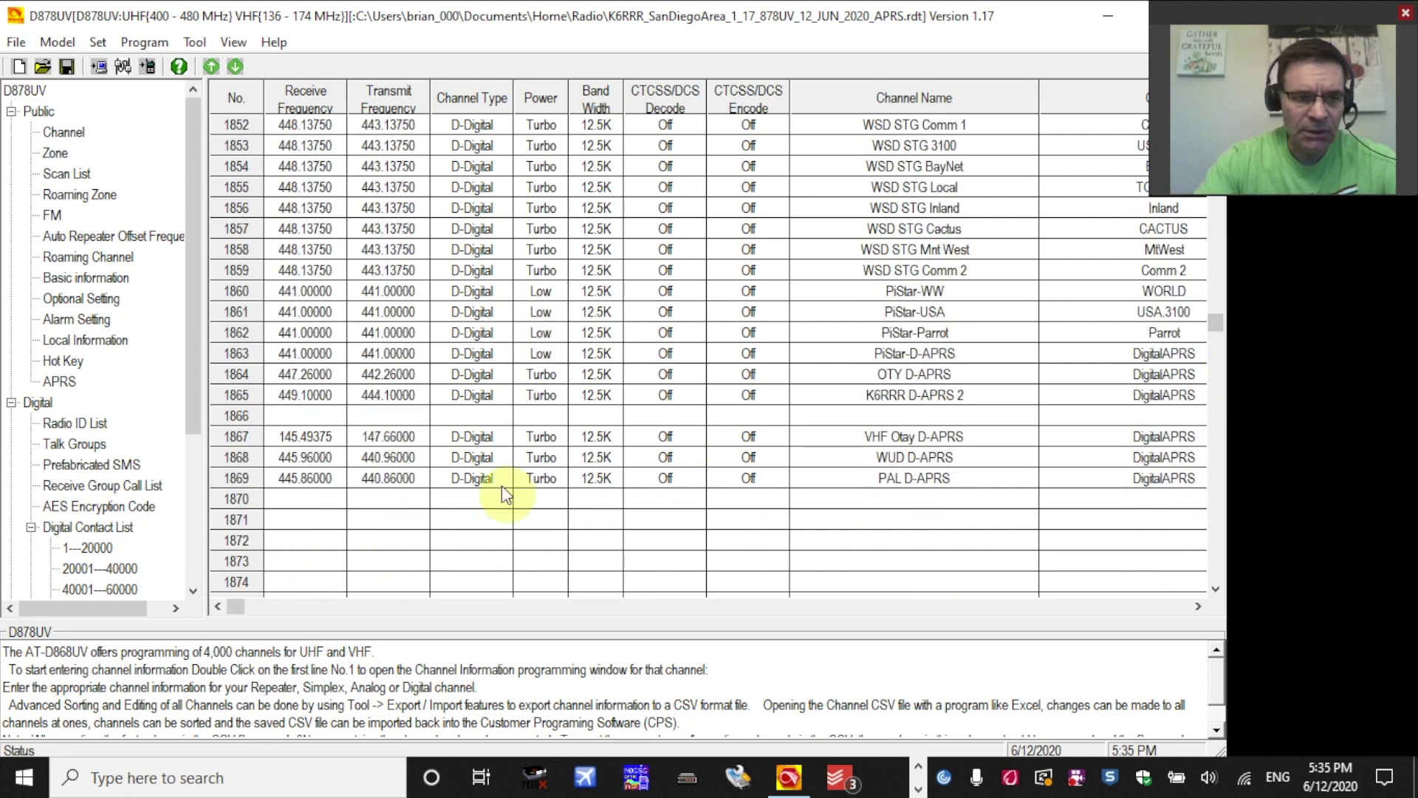
{"action": "left_click", "coordinate": [233, 498]}
{"action": "right_click", "coordinate": [233, 499]}
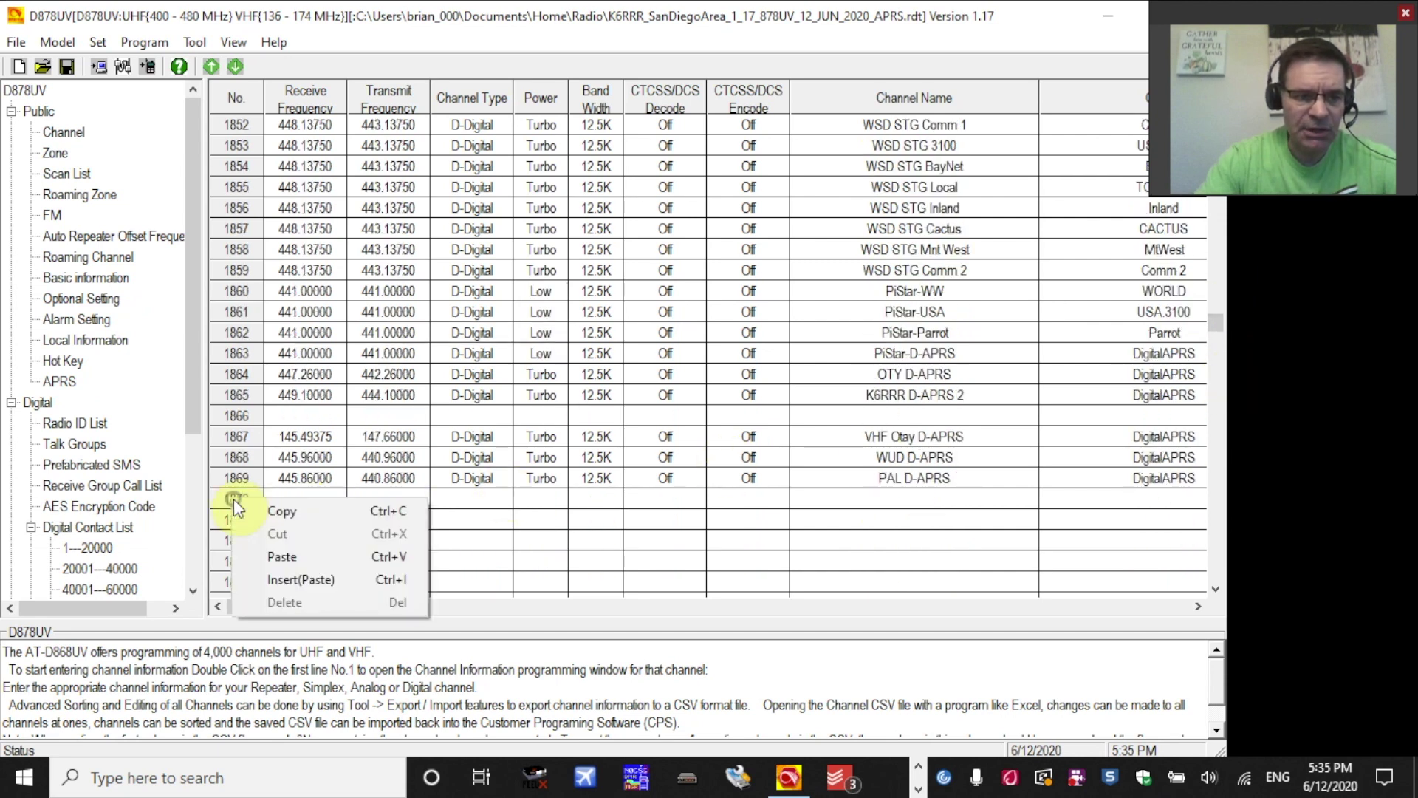
{"action": "left_click", "coordinate": [290, 556]}
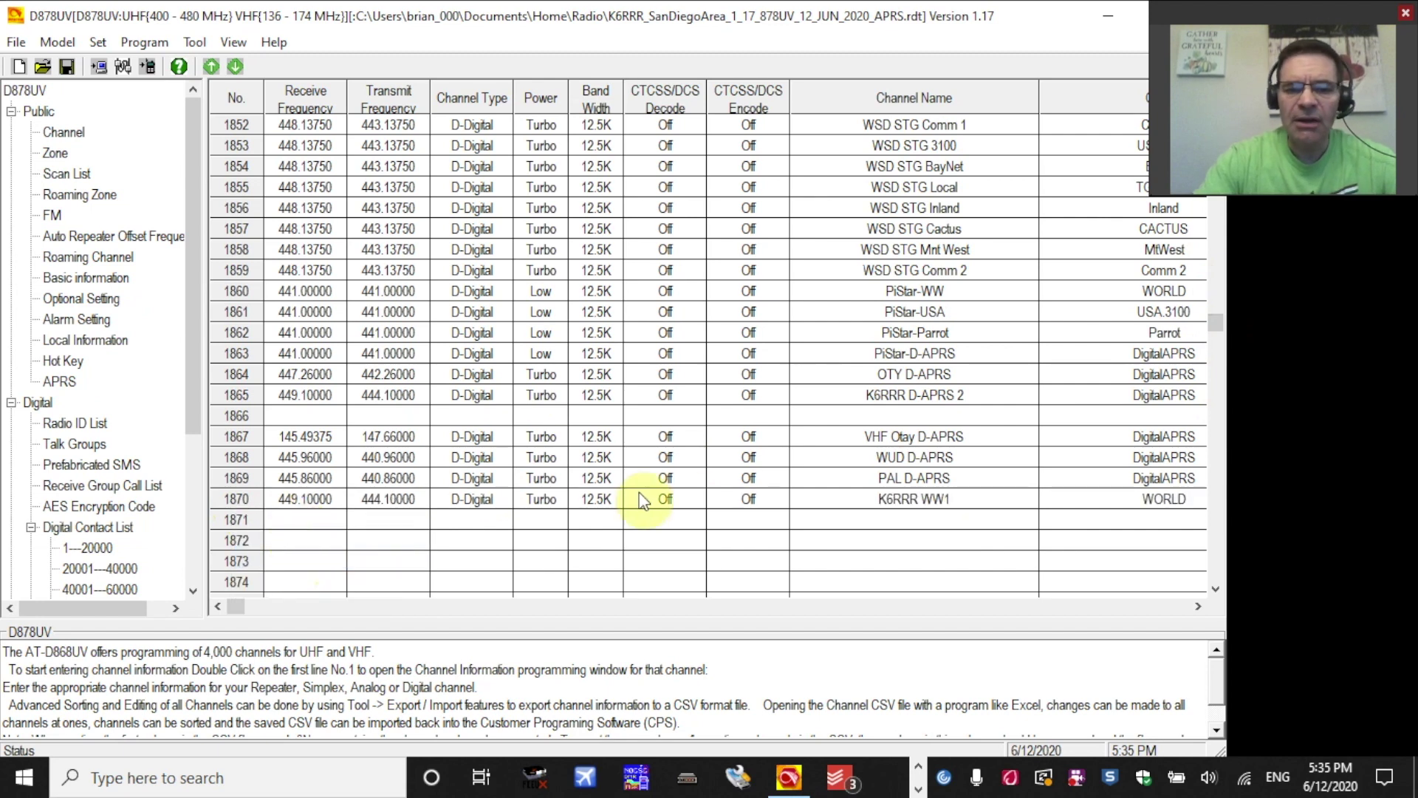
{"action": "double_click", "coordinate": [888, 500]}
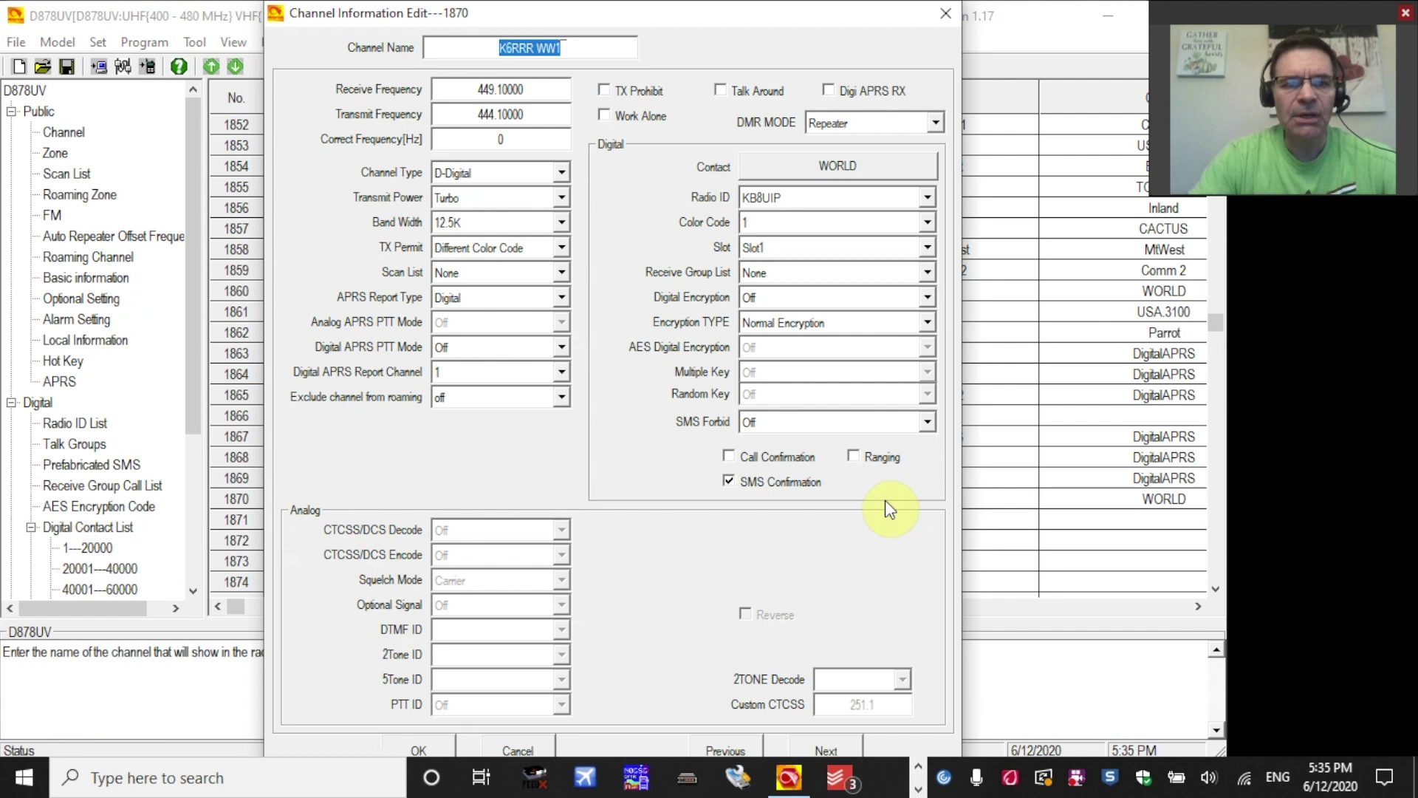
{"action": "left_click", "coordinate": [588, 45]}
{"action": "key", "text": "BackSpace"}
{"action": "key", "text": "BackSpace"}
{"action": "key", "text": "BackSpace"}
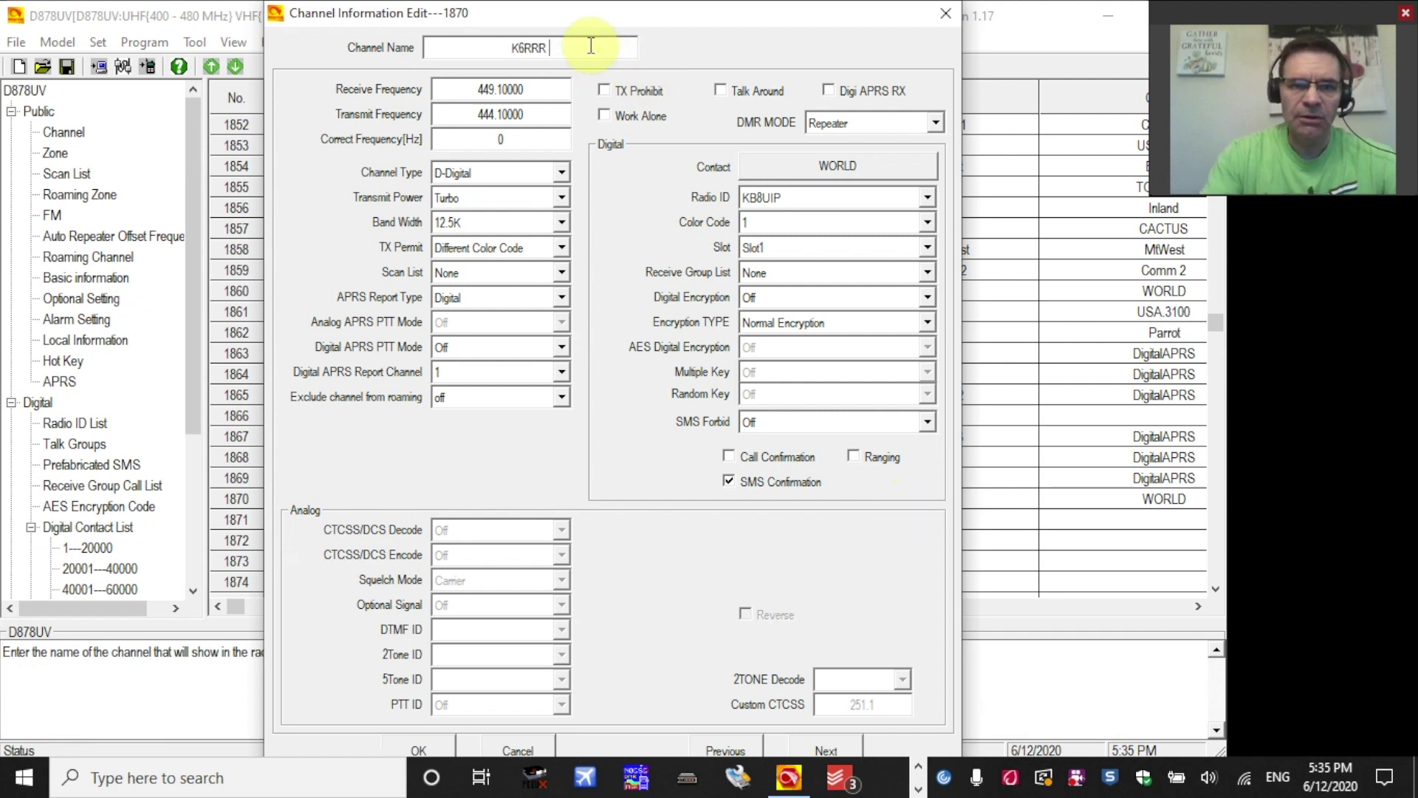
{"action": "type", "text": "DAPRS"}
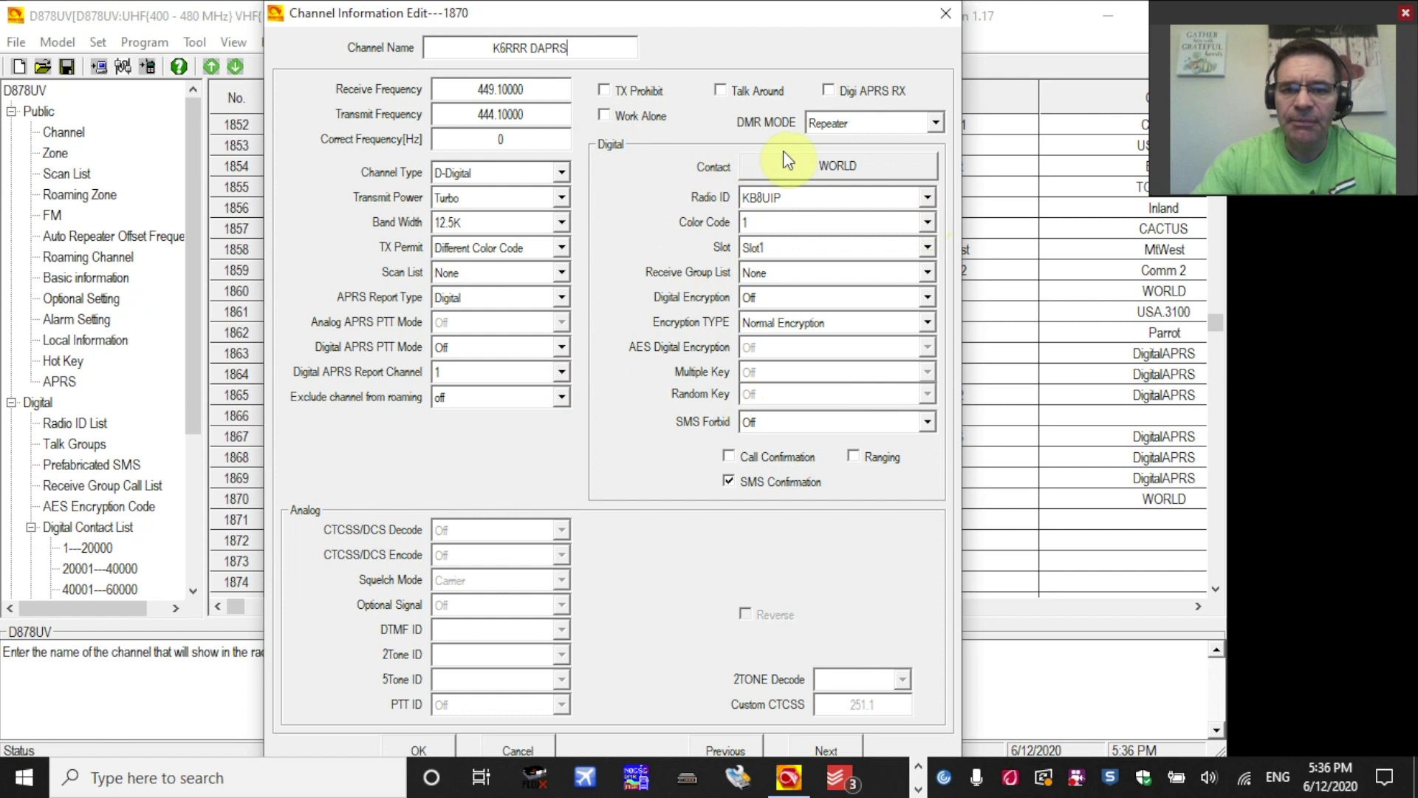
Set the contact of channel 1870 to DigitalAPRS and save the channel
{"action": "left_click", "coordinate": [844, 164]}
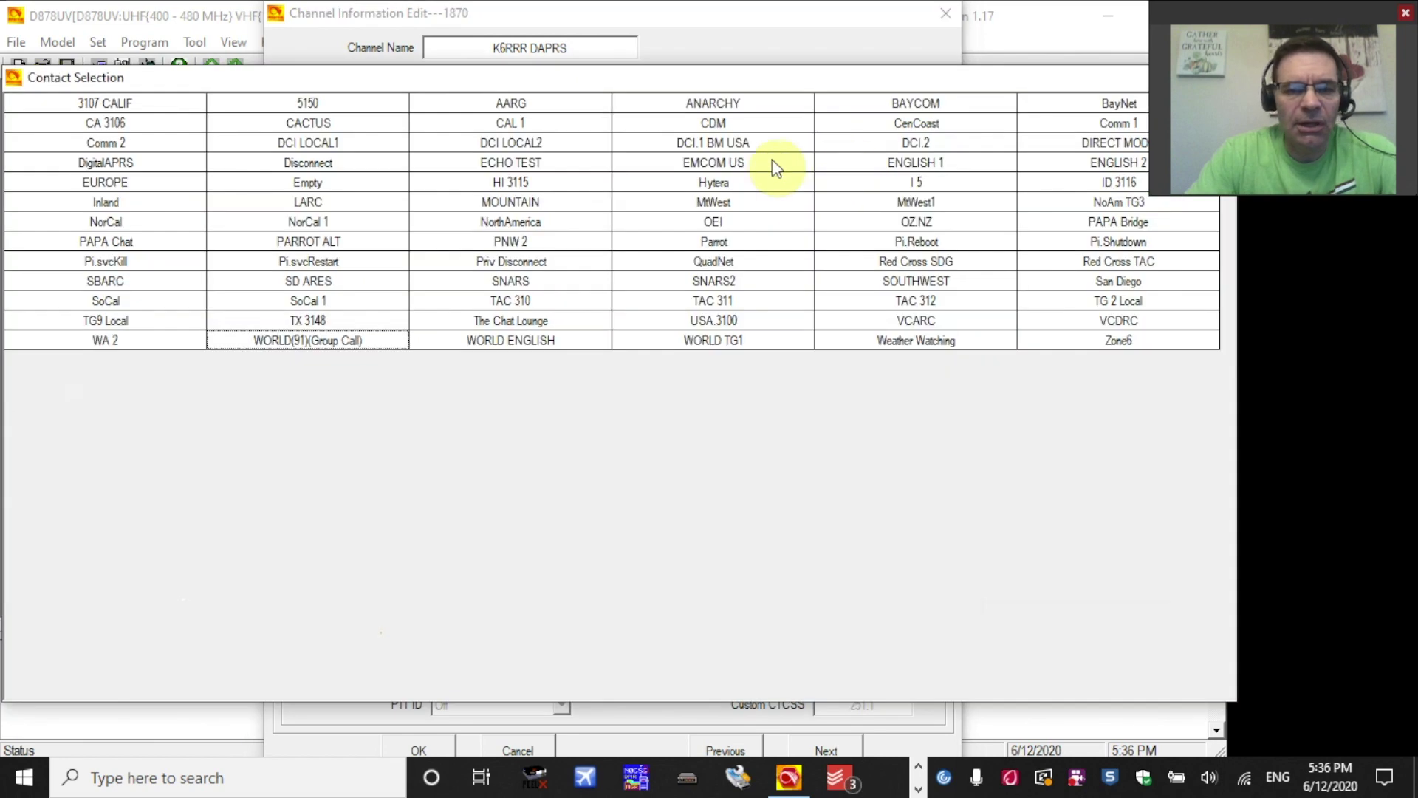
{"action": "left_click", "coordinate": [132, 166]}
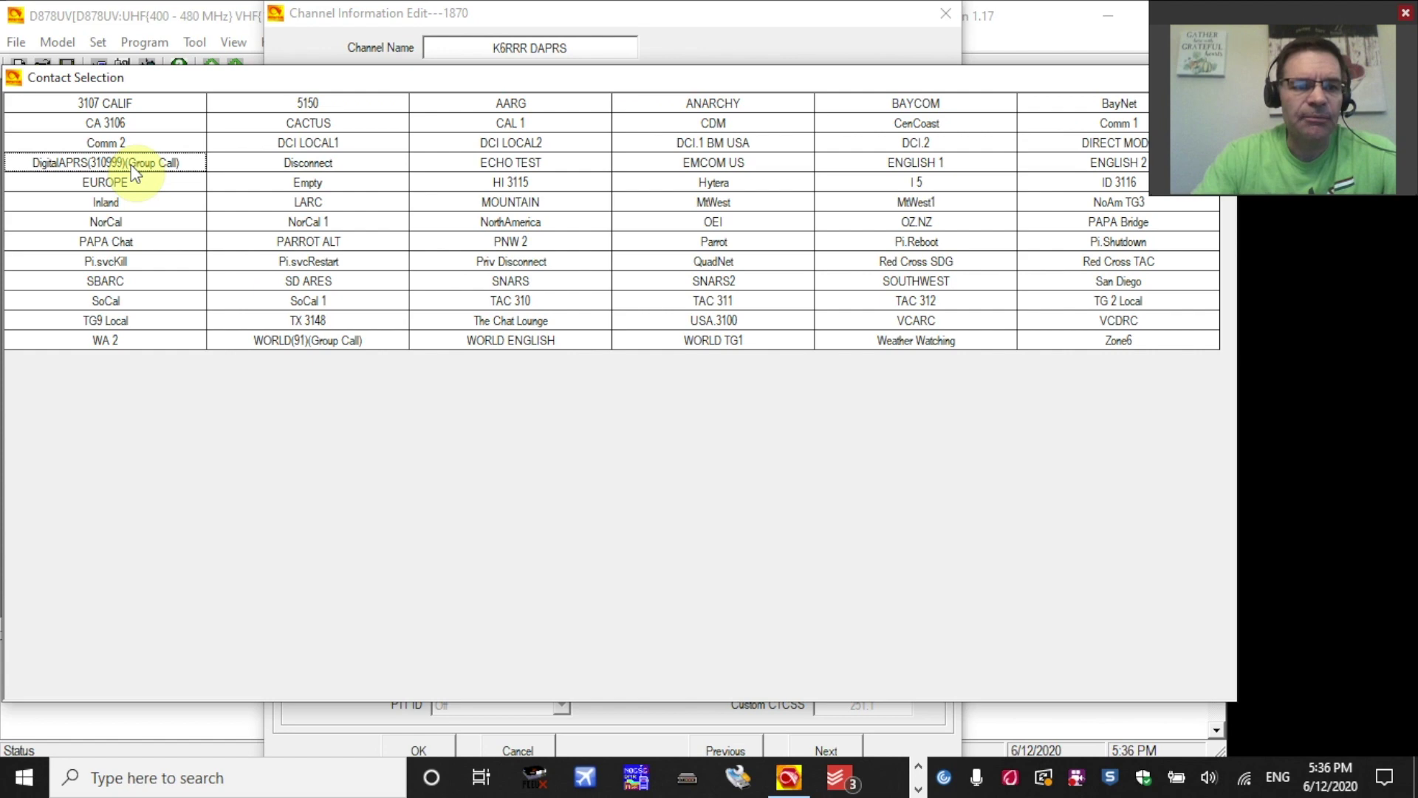
{"action": "double_click", "coordinate": [133, 167]}
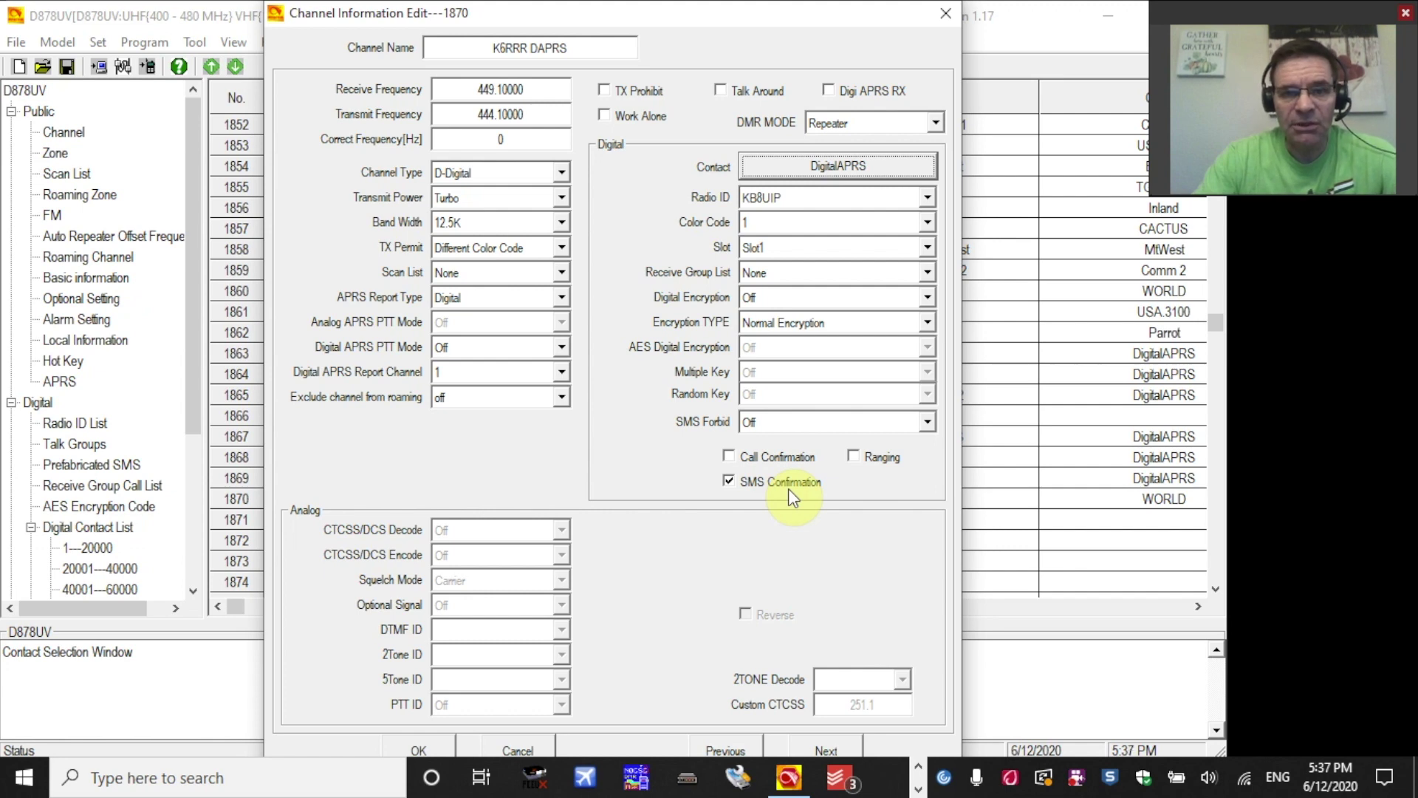
{"action": "left_click", "coordinate": [421, 744]}
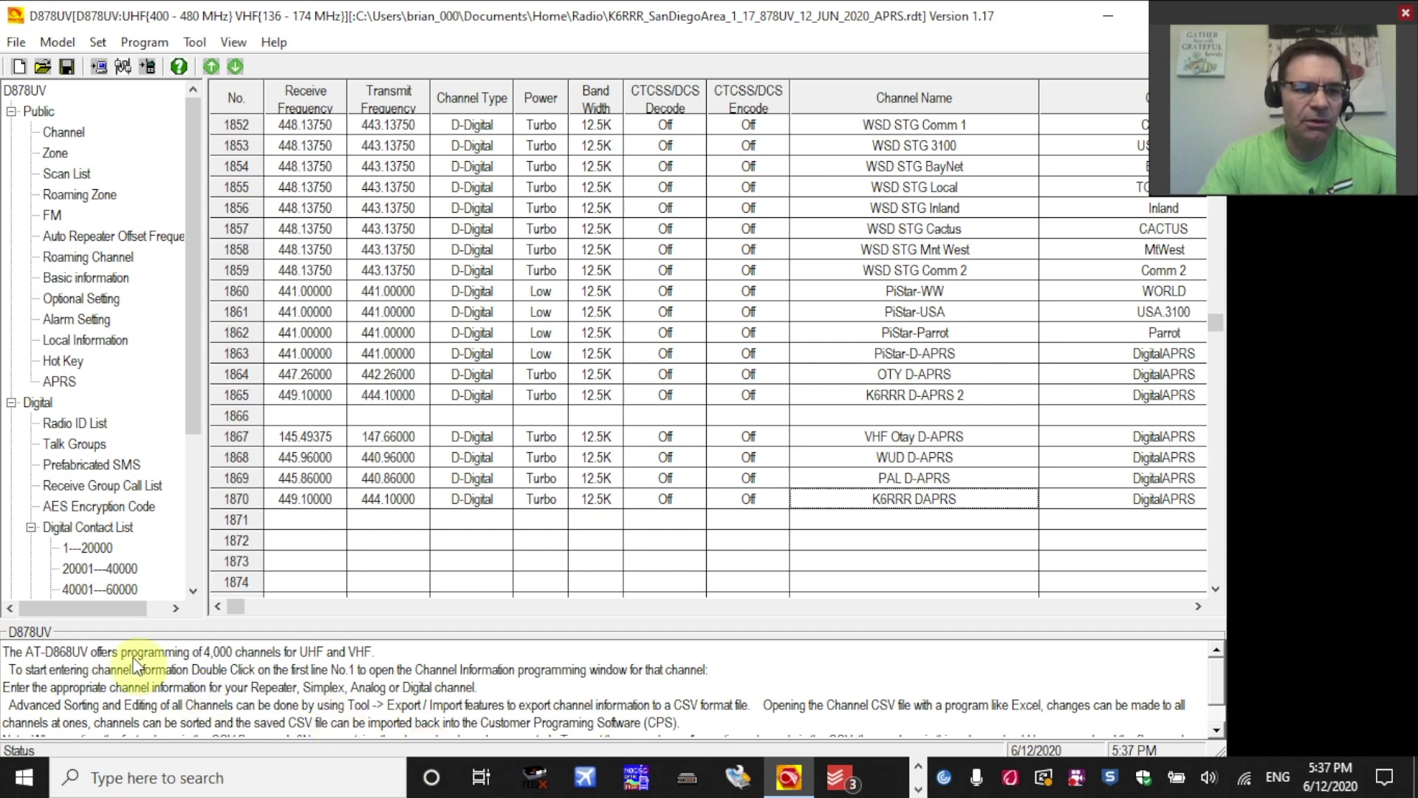
Open zone 50, Favorites, for editing and add channel 1870, K6RRR DAPRS, to its zone channel members
{"action": "left_click", "coordinate": [55, 155]}
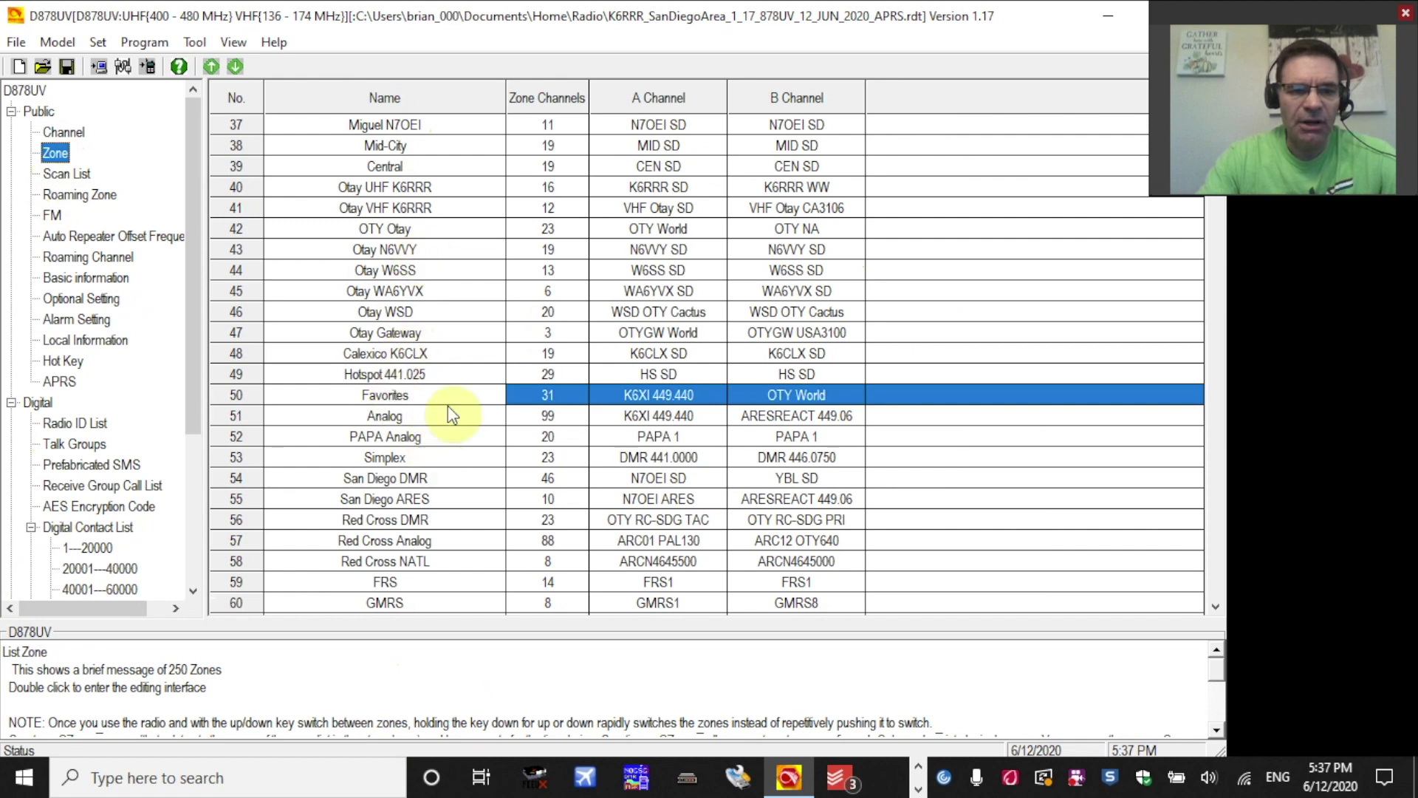
{"action": "double_click", "coordinate": [405, 399]}
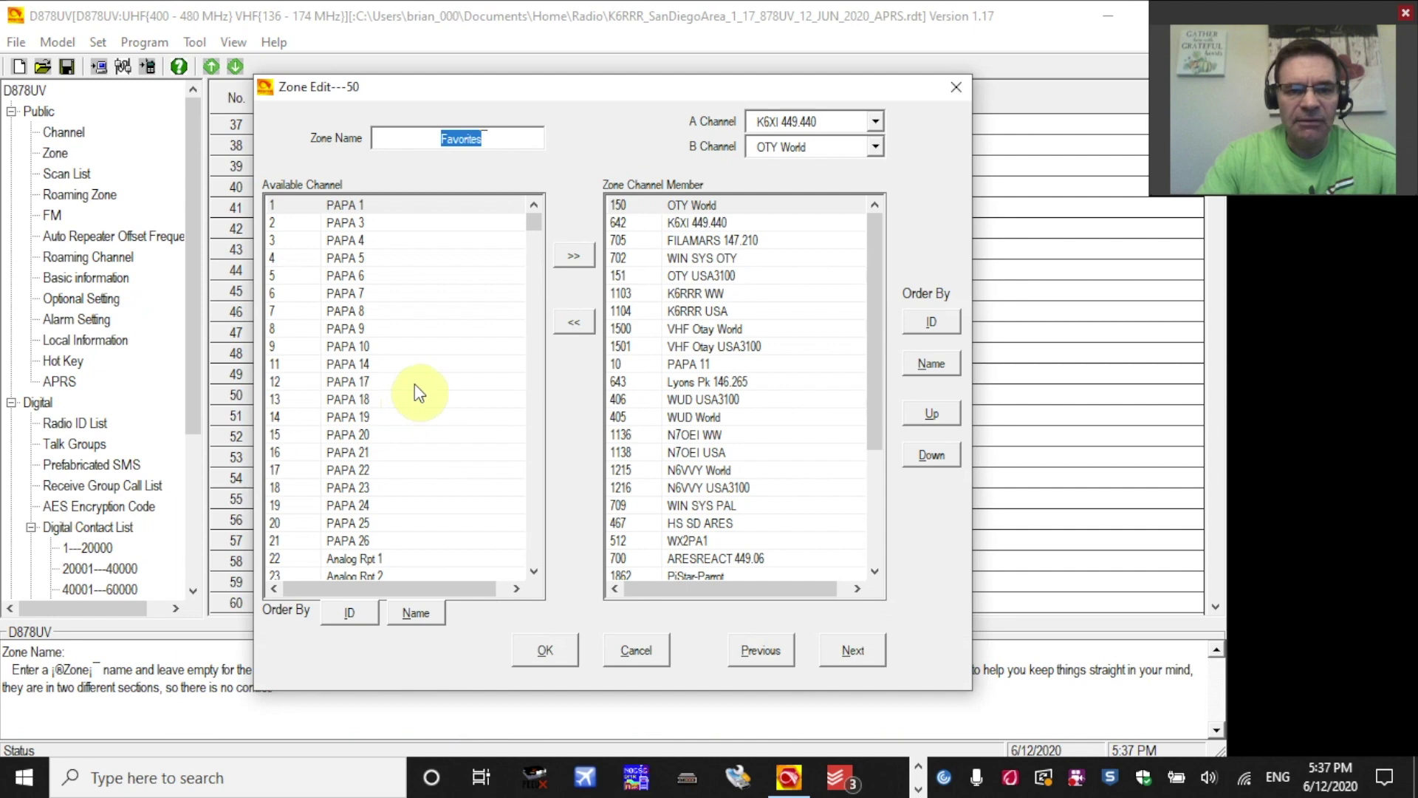
{"action": "left_click_drag", "start_coordinate": [533, 224], "coordinate": [536, 560]}
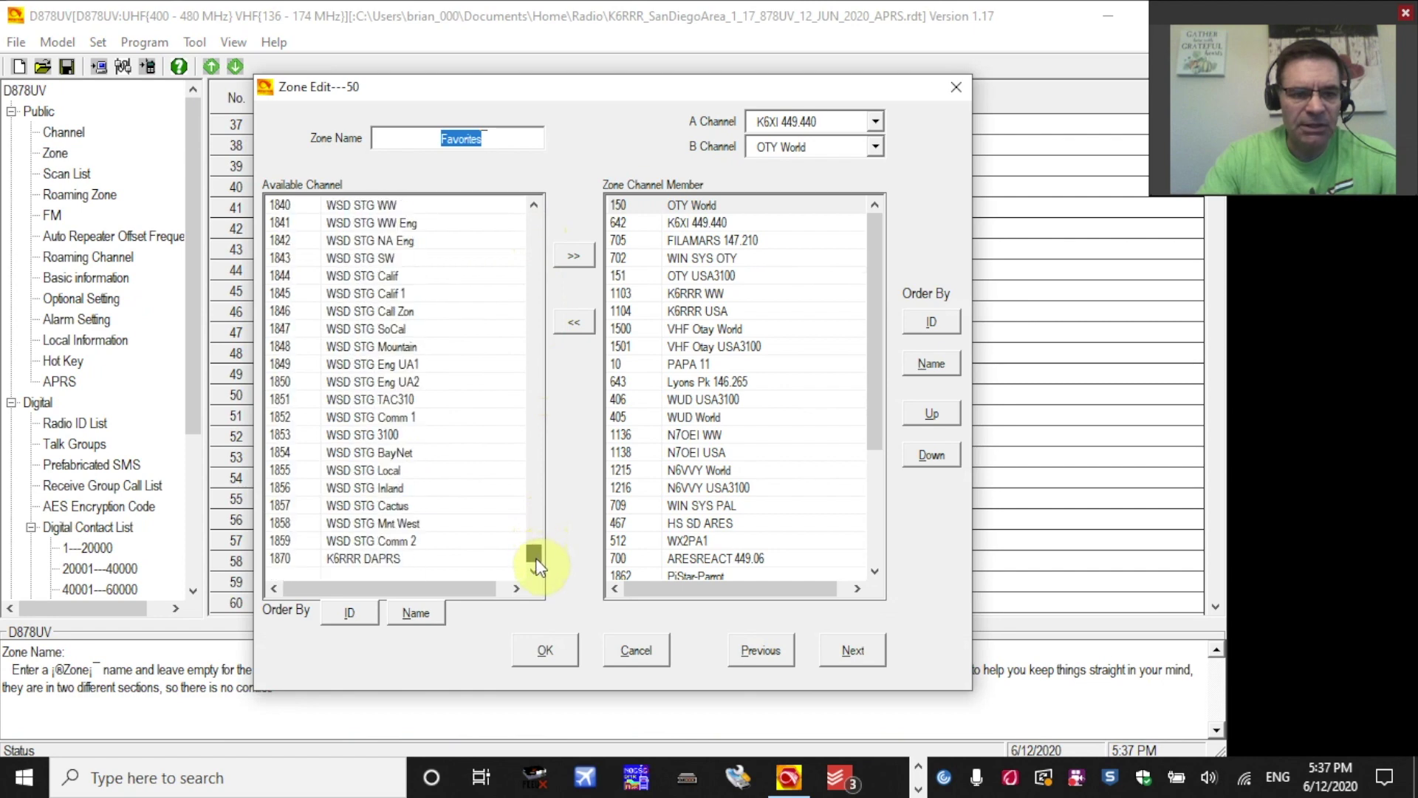
{"action": "left_click", "coordinate": [379, 565]}
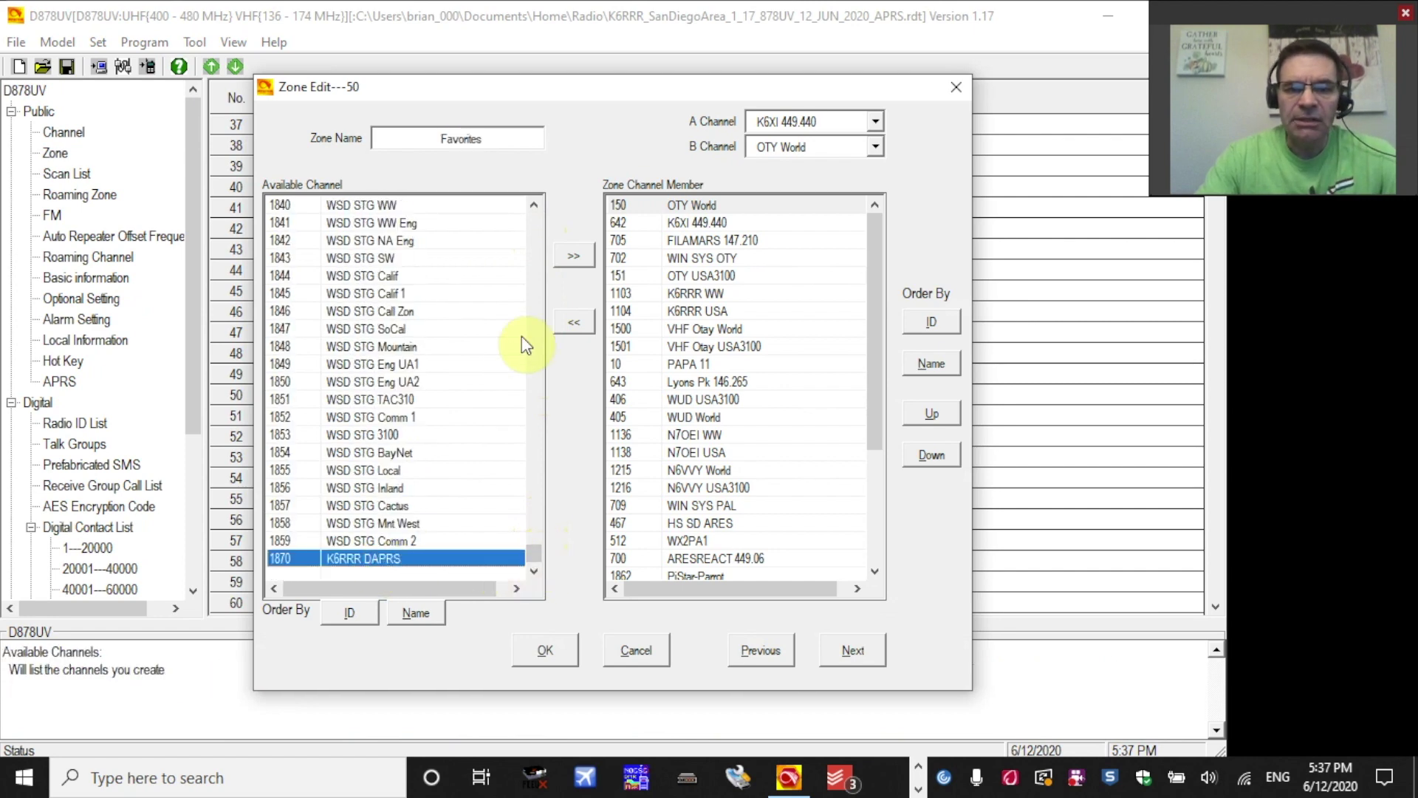
{"action": "left_click", "coordinate": [575, 256]}
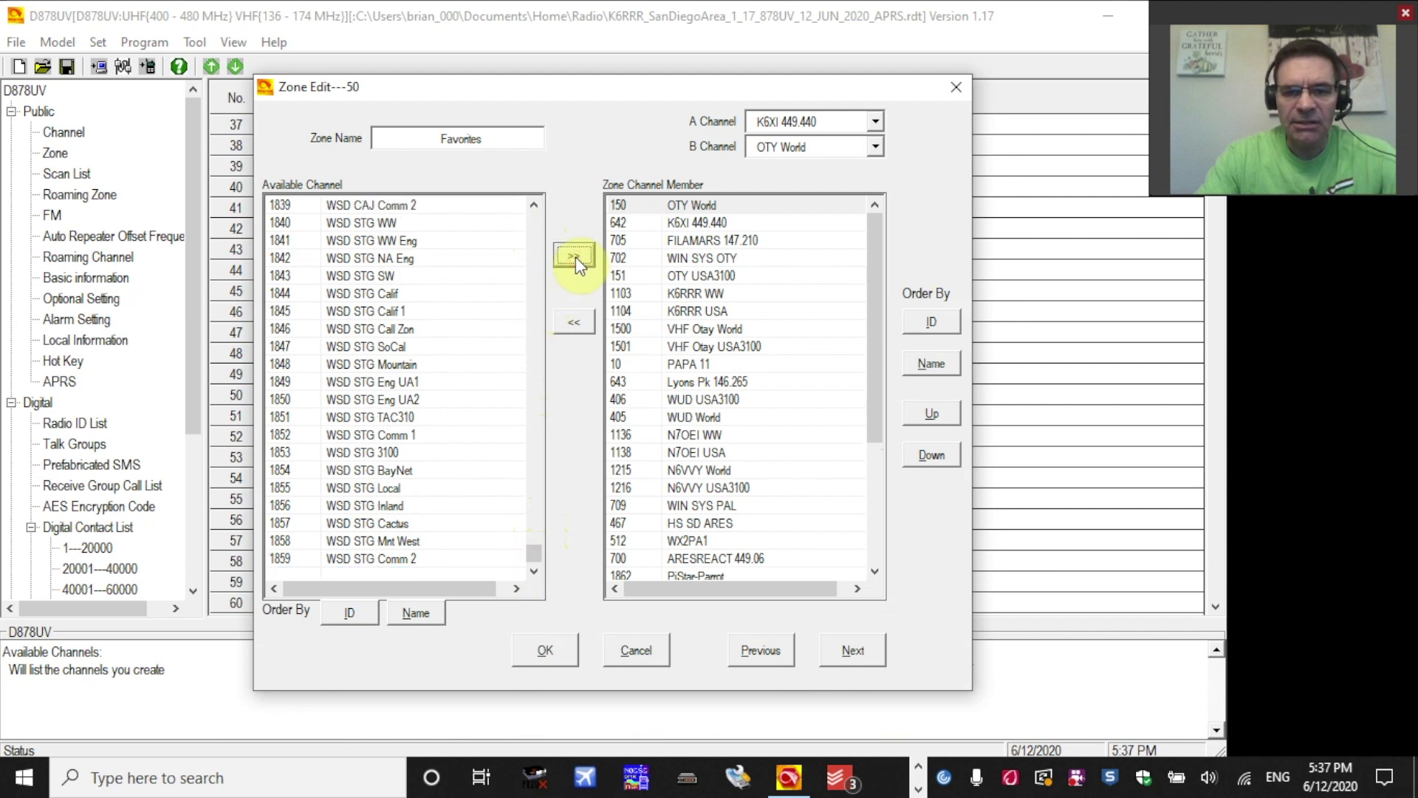
Select K6RRR DAPRS at the end of the Favorites zone's member list and save the zone
{"action": "left_click_drag", "start_coordinate": [873, 334], "coordinate": [875, 503]}
{"action": "left_click", "coordinate": [700, 560]}
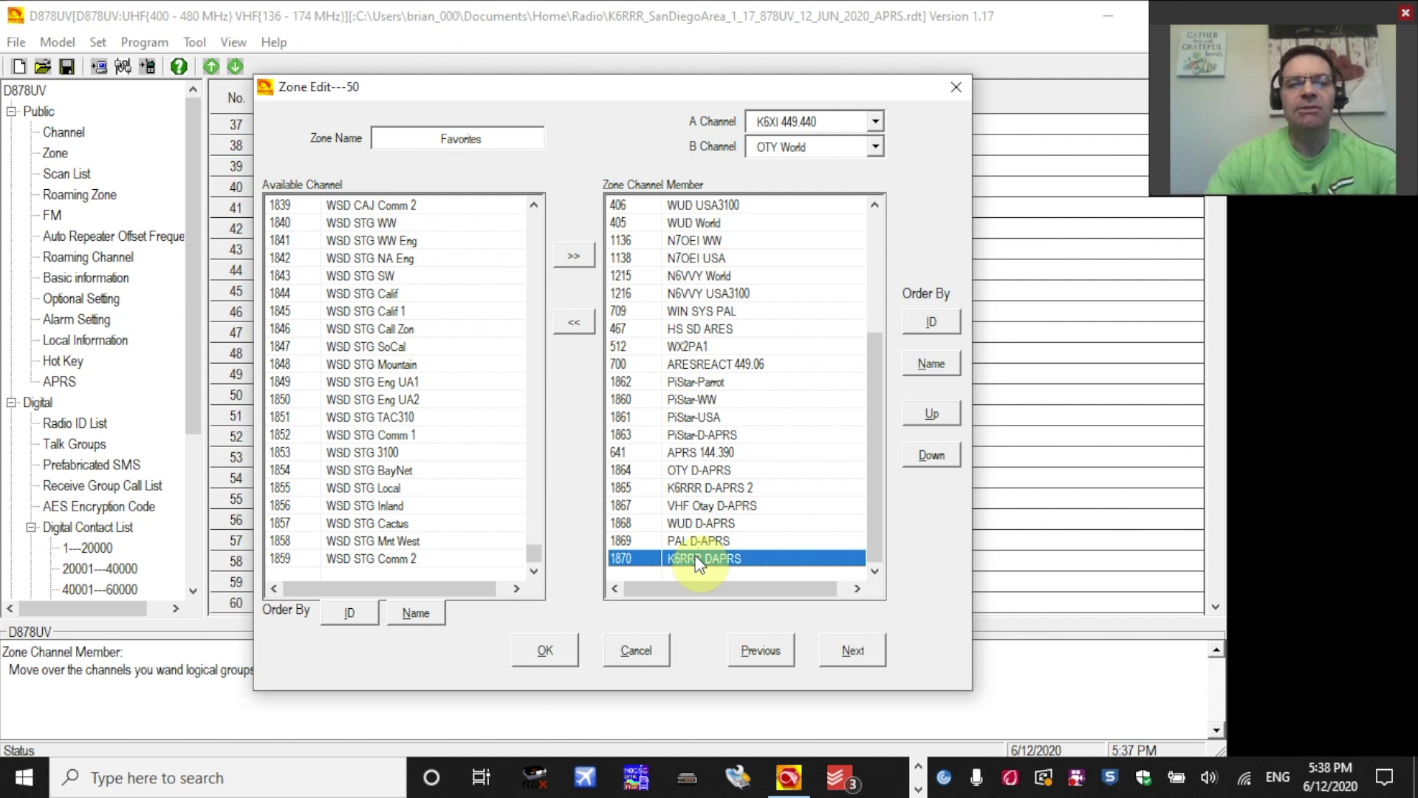
{"action": "left_click", "coordinate": [544, 650]}
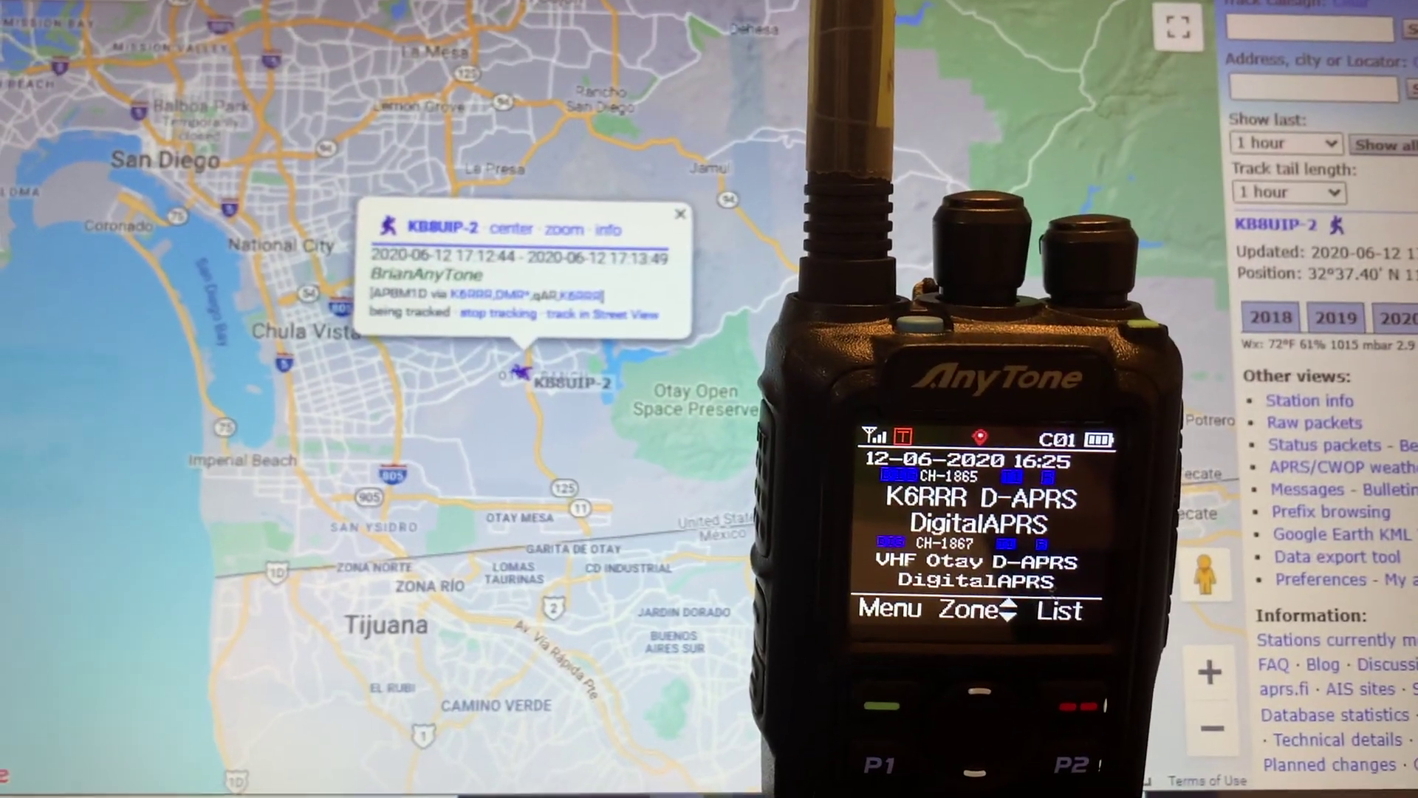